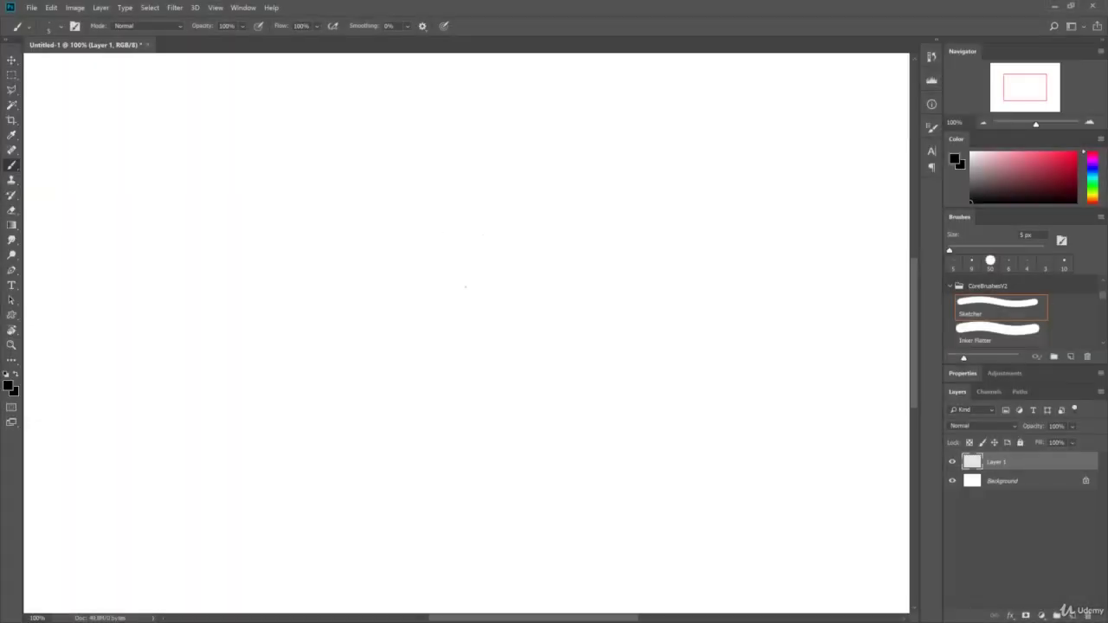
# - Sketch the cranium circle, both jaw lines to the chin and a vertical centre line
pyautogui.moveTo(412, 259)
pyautogui.mouseDown()
pyautogui.moveTo(484, 192)
pyautogui.moveTo(408, 290)
pyautogui.moveTo(450, 199)
pyautogui.moveTo(430, 381)
pyautogui.mouseUp()
pyautogui.moveTo(420, 338); pyautogui.dragTo(491, 438)
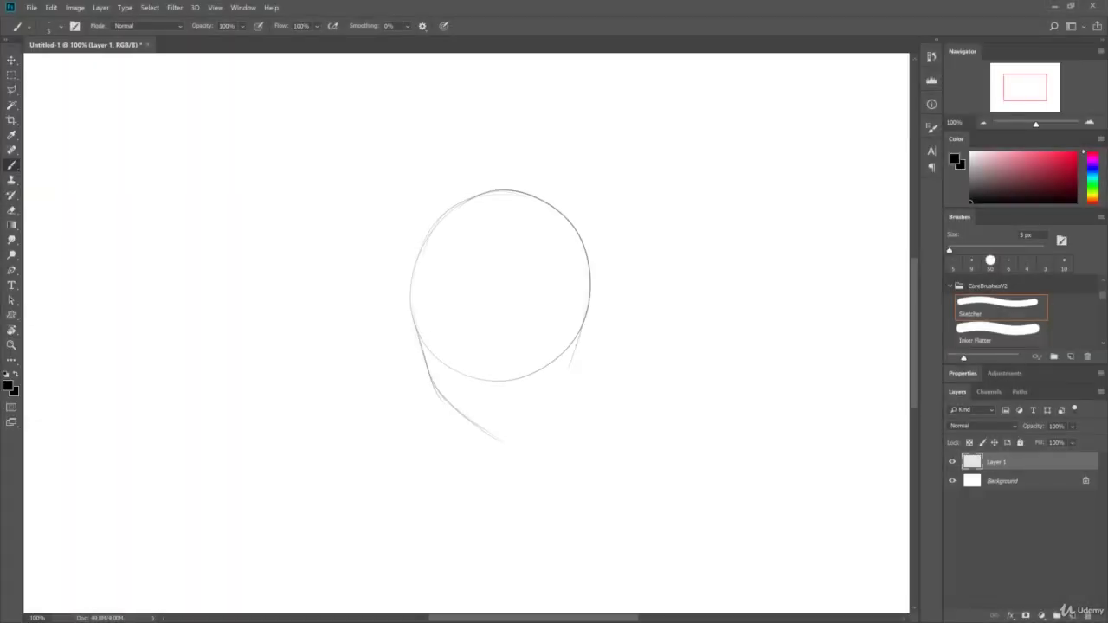
pyautogui.moveTo(586, 316); pyautogui.dragTo(497, 437)
pyautogui.moveTo(575, 346); pyautogui.dragTo(502, 432)
pyautogui.moveTo(493, 197); pyautogui.dragTo(493, 441)
pyautogui.moveTo(498, 391); pyautogui.dragTo(498, 441)
pyautogui.moveTo(450, 407)
pyautogui.mouseDown()
pyautogui.moveTo(414, 223)
pyautogui.moveTo(564, 393)
pyautogui.mouseUp()
pyautogui.moveTo(585, 307); pyautogui.dragTo(545, 403)
# - Add horizontal and curved face guides and reinforce the chin and jaw sides
pyautogui.moveTo(454, 203)
pyautogui.mouseDown()
pyautogui.moveTo(533, 189)
pyautogui.moveTo(499, 437)
pyautogui.mouseUp()
pyautogui.moveTo(515, 428); pyautogui.dragTo(494, 440)
pyautogui.moveTo(581, 332); pyautogui.dragTo(554, 394)
pyautogui.moveTo(587, 305); pyautogui.dragTo(576, 334)
pyautogui.moveTo(412, 302)
pyautogui.mouseDown()
pyautogui.moveTo(413, 324)
pyautogui.moveTo(575, 313)
pyautogui.mouseUp()
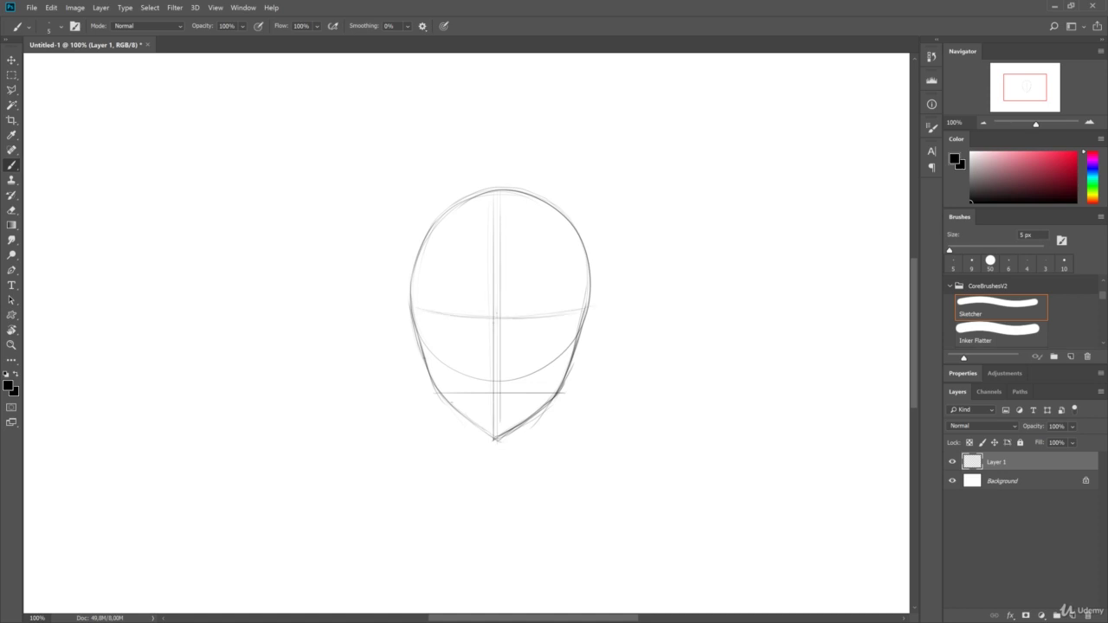
pyautogui.moveTo(457, 371); pyautogui.dragTo(568, 367)
# - Sketch three eye-guide circles along the brow line and a short mouth line
pyautogui.moveTo(495, 316); pyautogui.dragTo(540, 315)
pyautogui.moveTo(457, 315)
pyautogui.mouseDown()
pyautogui.moveTo(438, 354)
pyautogui.moveTo(450, 317)
pyautogui.mouseUp()
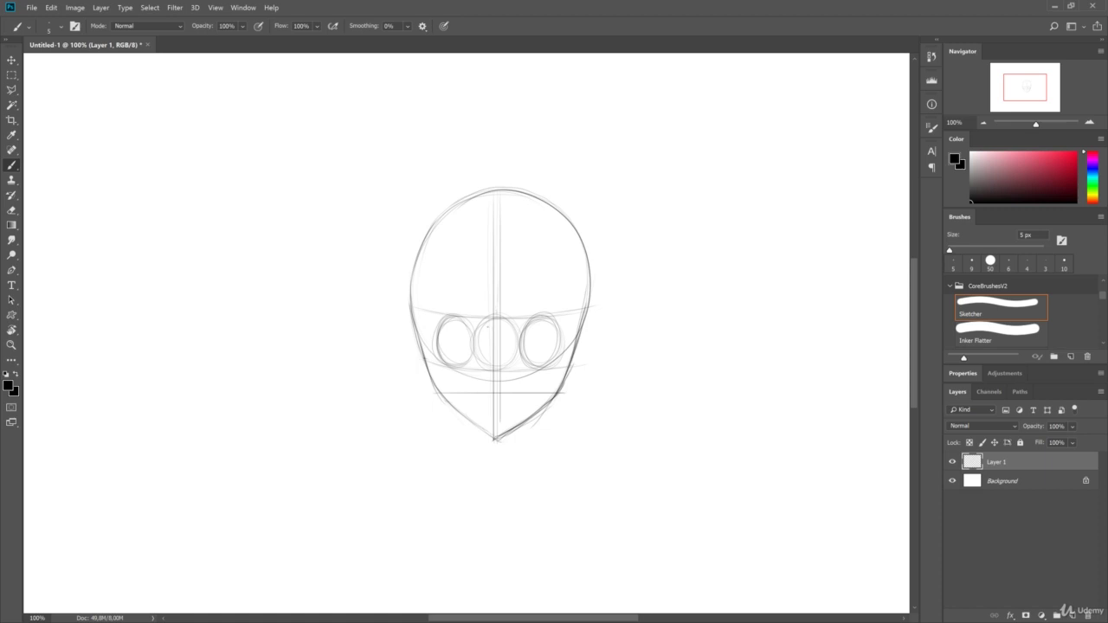
pyautogui.moveTo(481, 399); pyautogui.dragTo(514, 398)
pyautogui.moveTo(673, 319); pyautogui.dragTo(609, 319)
pyautogui.moveTo(559, 277); pyautogui.dragTo(604, 277)
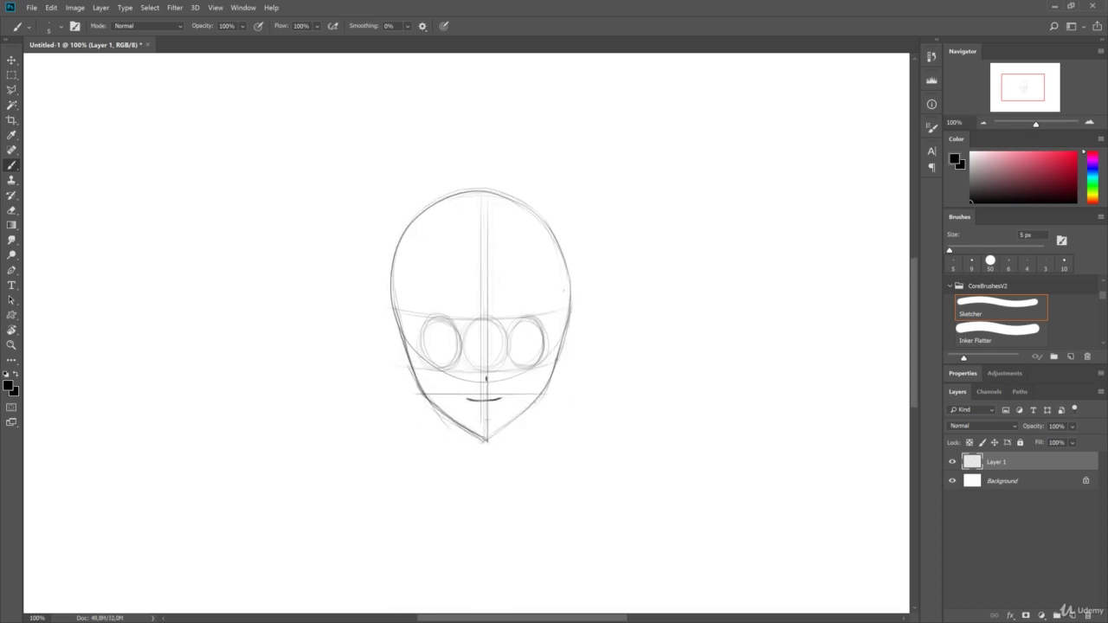
# - Ink dark upper eyelids with side strokes on both eyes and draw arched eyebrows
pyautogui.moveTo(508, 328)
pyautogui.mouseDown()
pyautogui.moveTo(528, 321)
pyautogui.moveTo(547, 336)
pyautogui.mouseUp()
pyautogui.moveTo(417, 336); pyautogui.dragTo(459, 323)
pyautogui.moveTo(533, 328); pyautogui.dragTo(549, 338)
pyautogui.moveTo(419, 335); pyautogui.dragTo(422, 356)
pyautogui.moveTo(543, 336); pyautogui.dragTo(545, 358)
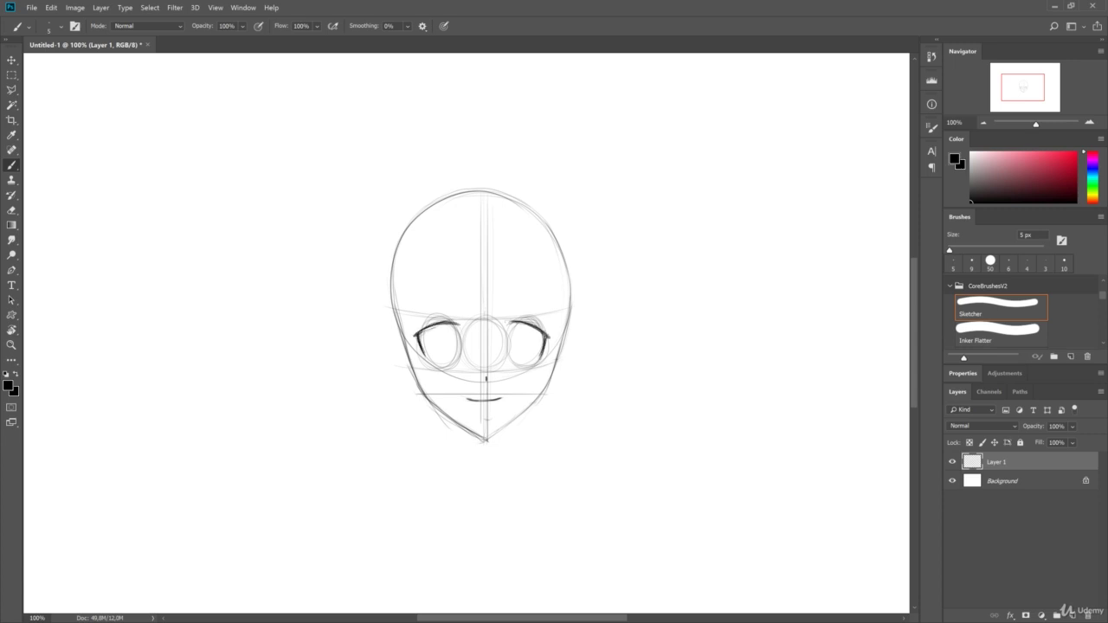
pyautogui.moveTo(507, 324); pyautogui.dragTo(543, 330)
pyautogui.moveTo(410, 333); pyautogui.dragTo(544, 328)
pyautogui.moveTo(500, 322); pyautogui.dragTo(548, 308)
pyautogui.moveTo(421, 310); pyautogui.dragTo(455, 309)
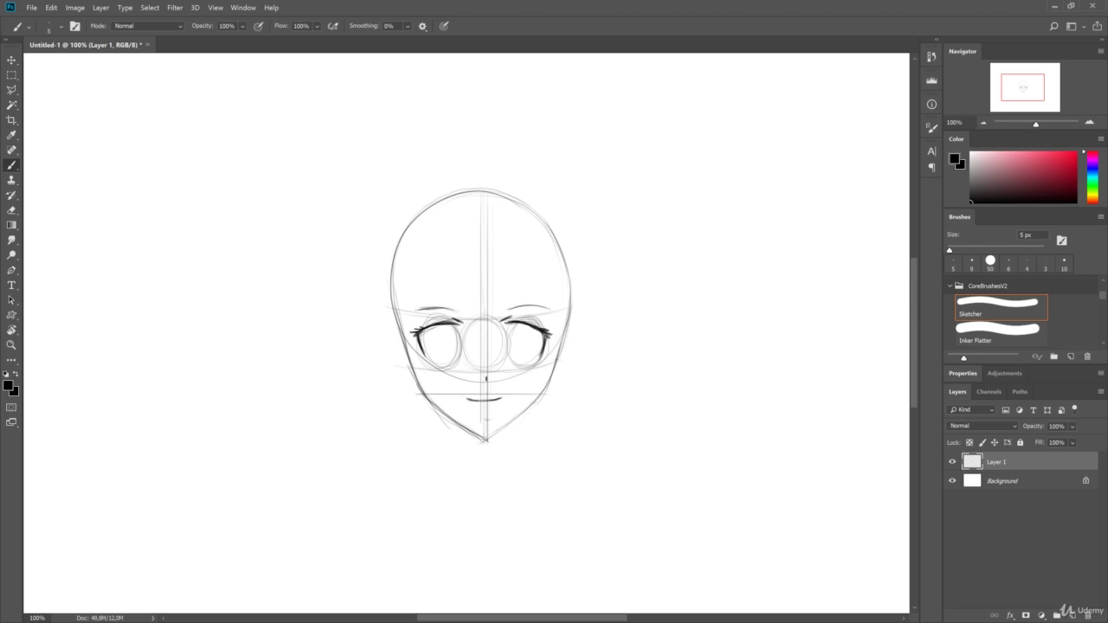
# - Zoom in and draw oval irises with pupils in both eyes
pyautogui.press('z')
pyautogui.click(514, 322)
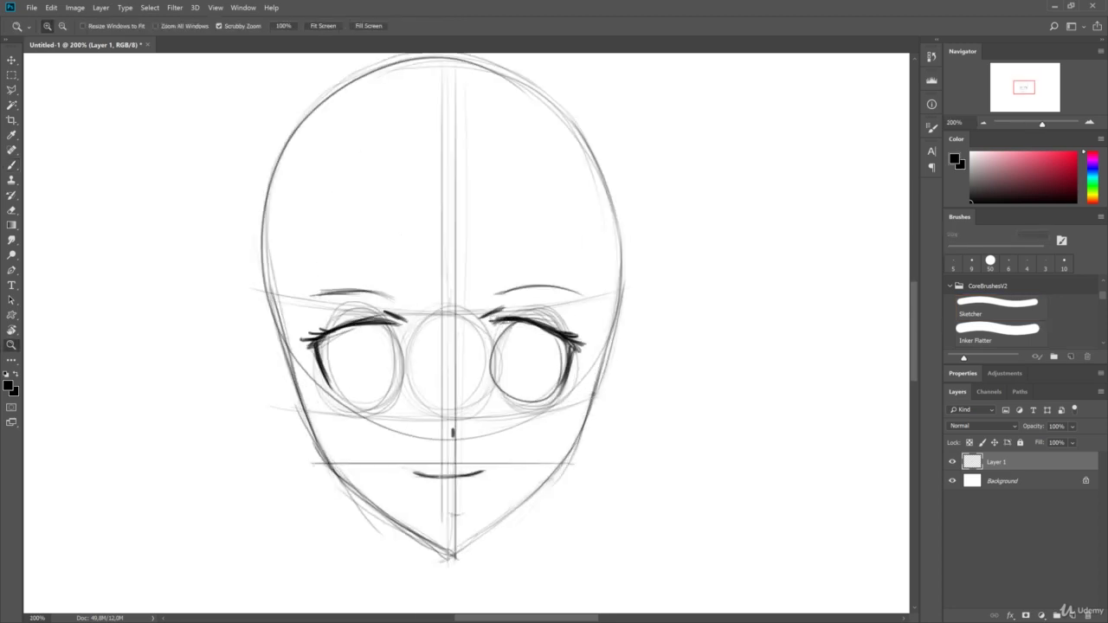
pyautogui.press('b')
pyautogui.hotkey('ctrl', '-')
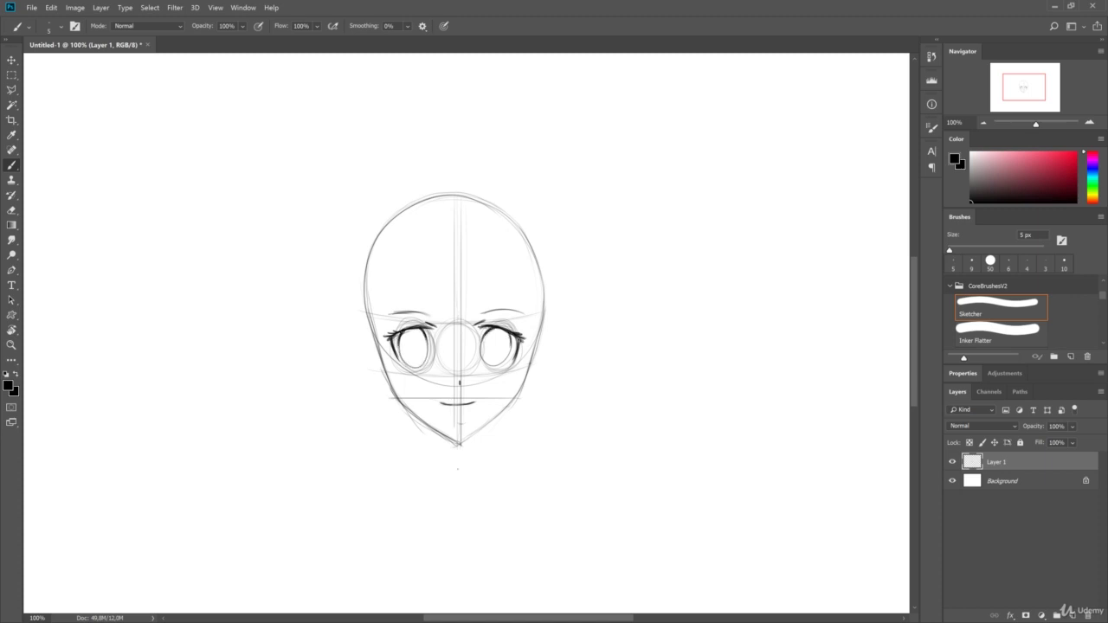
pyautogui.moveTo(492, 337); pyautogui.dragTo(491, 344)
pyautogui.moveTo(418, 339); pyautogui.dragTo(418, 346)
pyautogui.moveTo(488, 344); pyautogui.dragTo(488, 348)
# - Darken the left lash line, add pupil highlights, and clean up the head outline and jaw
pyautogui.moveTo(386, 337); pyautogui.dragTo(415, 326)
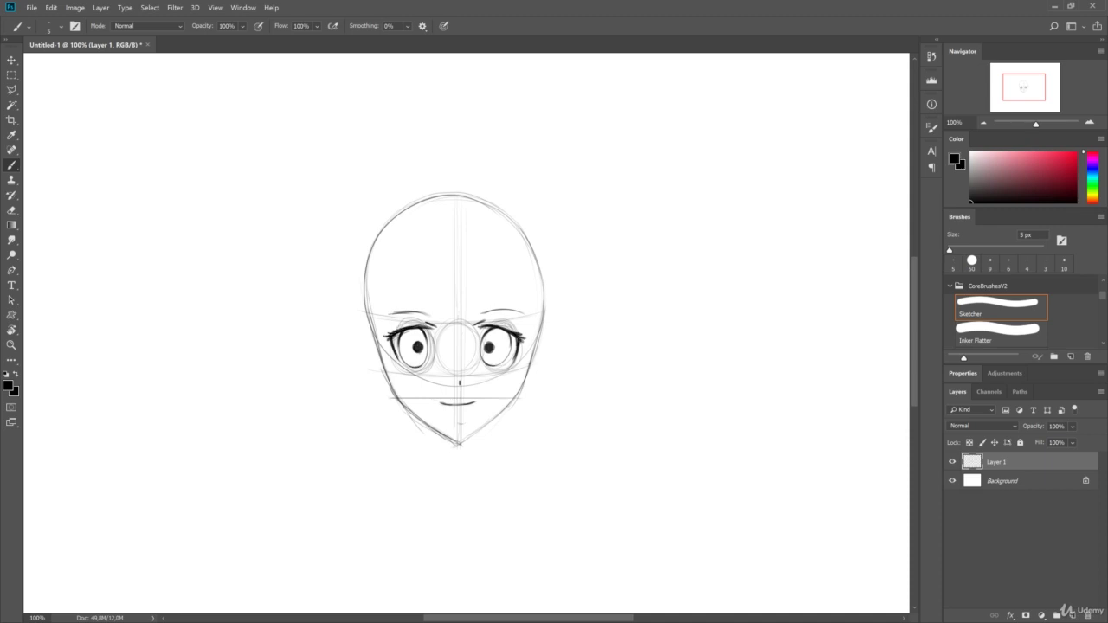
pyautogui.moveTo(501, 353); pyautogui.dragTo(500, 353)
pyautogui.moveTo(423, 355); pyautogui.dragTo(422, 356)
pyautogui.press('e')
pyautogui.press('b')
pyautogui.moveTo(458, 195); pyautogui.dragTo(540, 351)
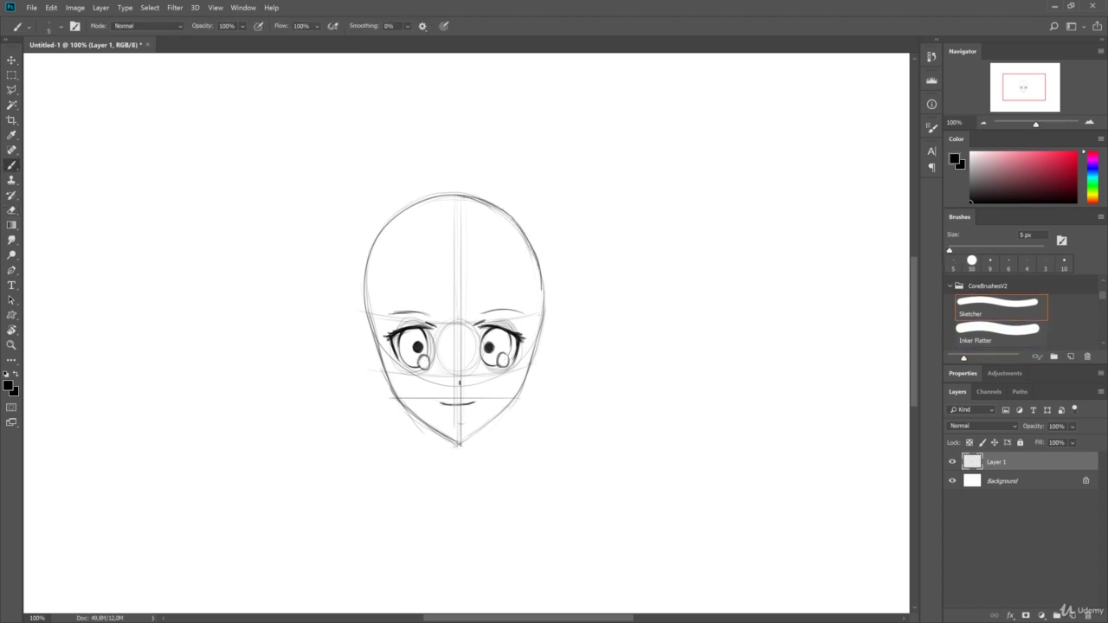
pyautogui.press('e')
pyautogui.moveTo(405, 414); pyautogui.dragTo(426, 436)
pyautogui.press('b')
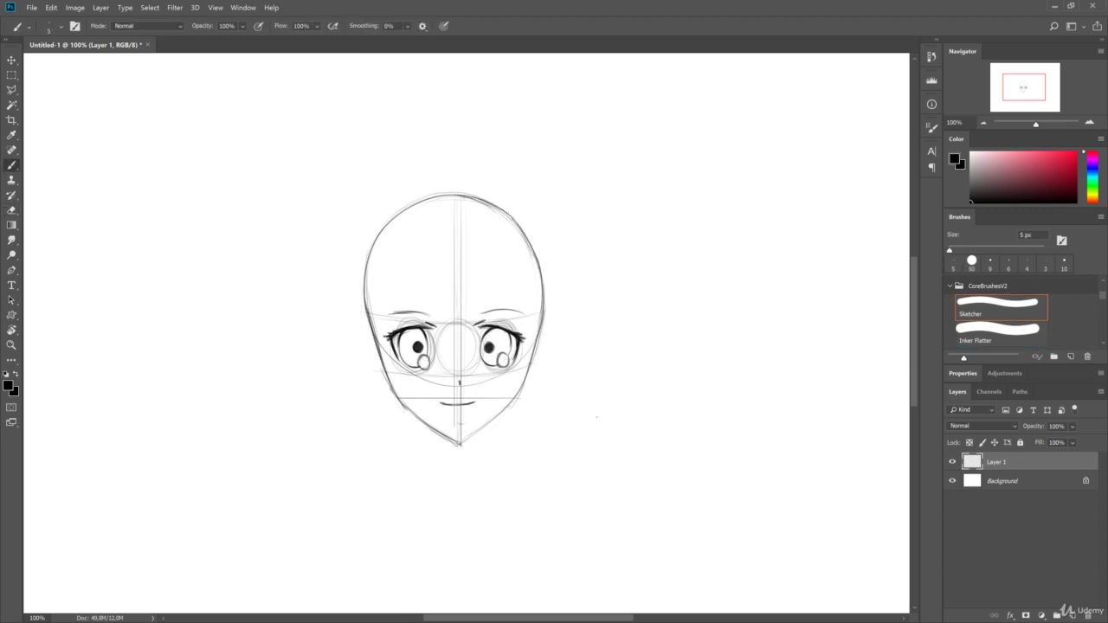
# - Draw ears on both sides of the head, redoing the misdrawn left ear, and zoom out to 66.67%
pyautogui.moveTo(547, 315); pyautogui.dragTo(530, 364)
pyautogui.moveTo(358, 312); pyautogui.dragTo(381, 368)
pyautogui.moveTo(359, 327); pyautogui.dragTo(381, 369)
pyautogui.press('e')
pyautogui.moveTo(360, 311)
pyautogui.mouseDown()
pyautogui.moveTo(374, 361)
pyautogui.moveTo(424, 422)
pyautogui.moveTo(497, 421)
pyautogui.moveTo(530, 370)
pyautogui.mouseUp()
pyautogui.press('b')
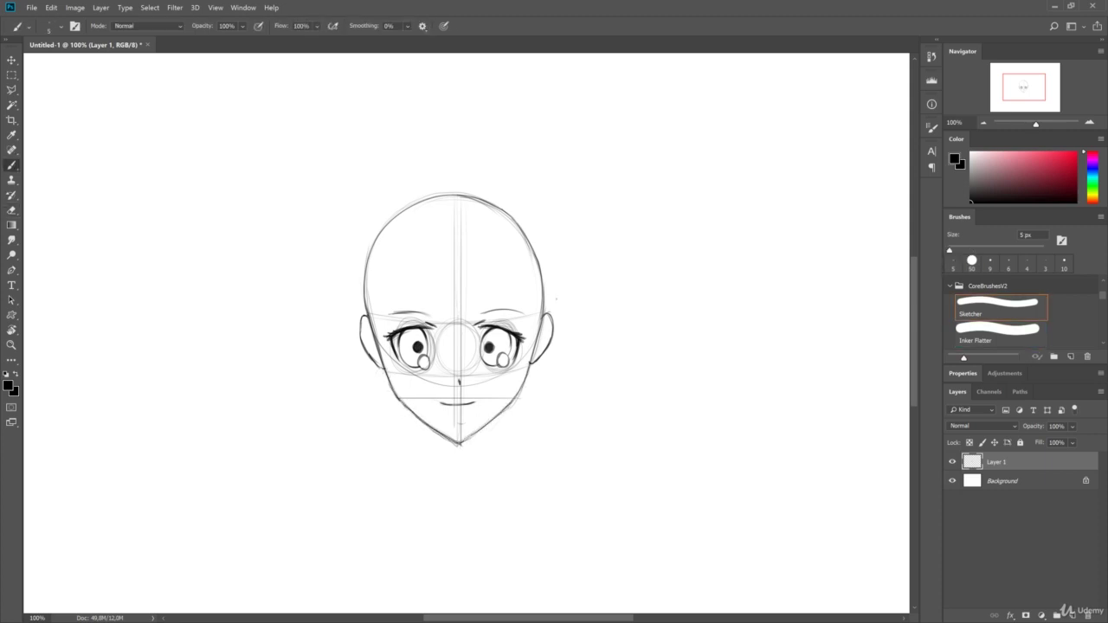
pyautogui.hotkey('ctrl', '-')
pyautogui.hotkey('alt', '[')
# - On a new Layer 2, draw long horizontal guides at head-top, brow, eye and mouth levels
pyautogui.hotkey('ctrl', 'shift', 'alt', 'n')
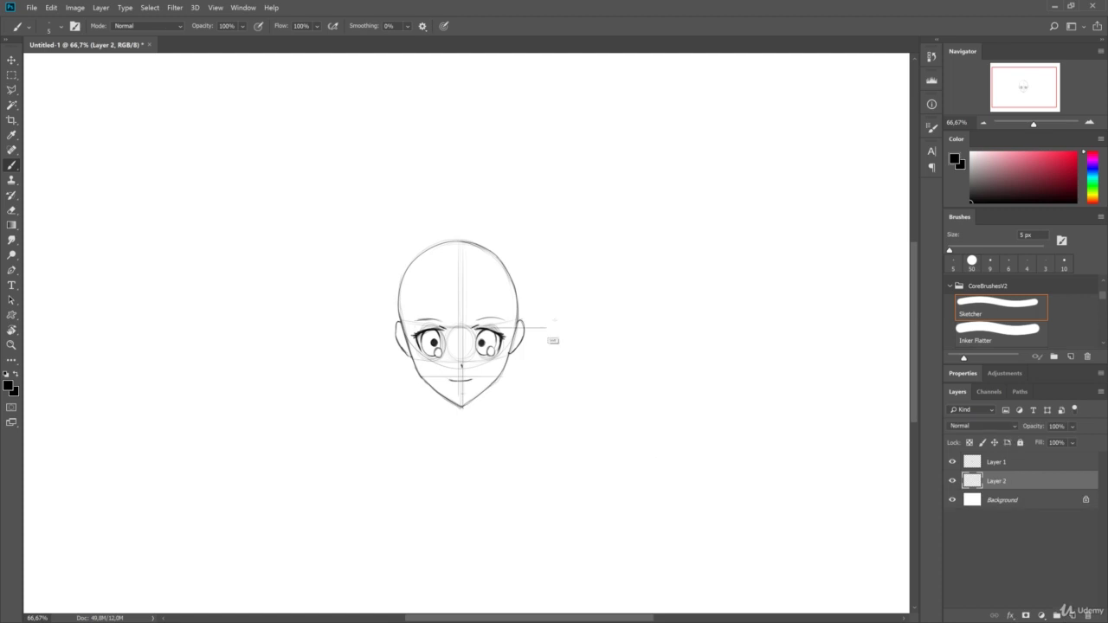
pyautogui.moveTo(554, 328); pyautogui.dragTo(87, 329)
pyautogui.scroll(1, 87, 346)
pyautogui.moveTo(648, 371); pyautogui.dragTo(79, 371)
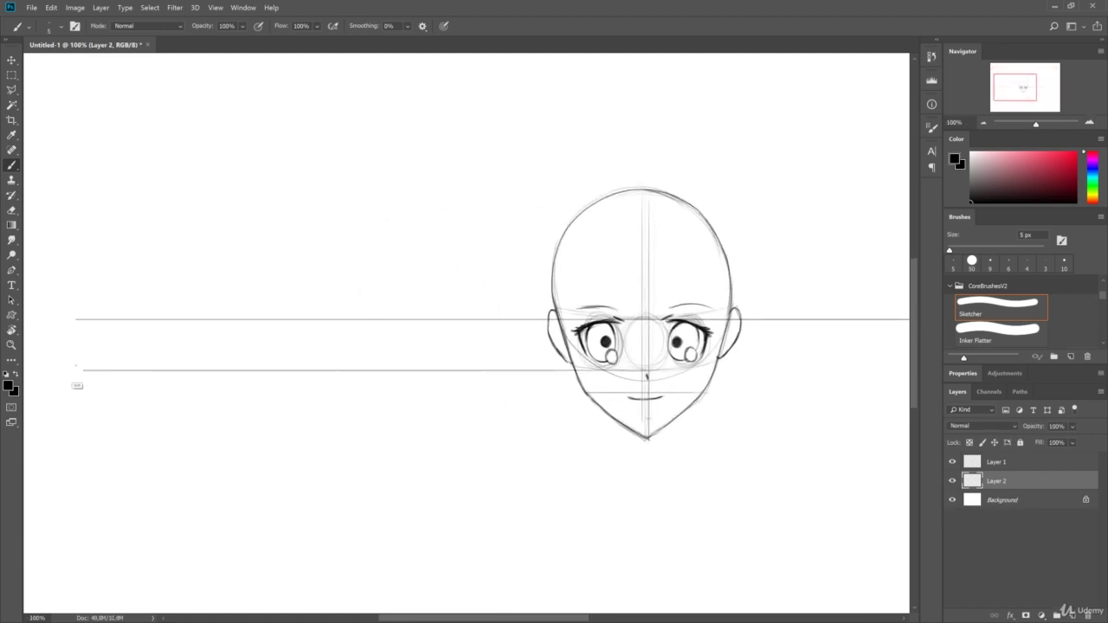
pyautogui.keyDown('shift'); pyautogui.click(903, 370); pyautogui.keyUp('shift')
pyautogui.moveTo(876, 399); pyautogui.dragTo(50, 398)
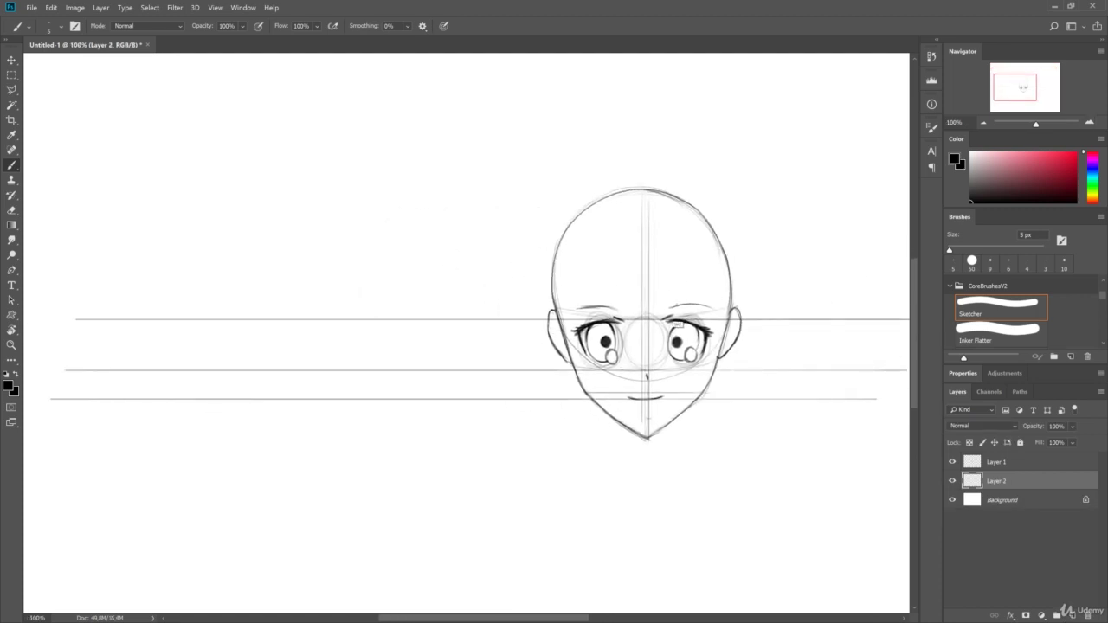
pyautogui.moveTo(550, 309); pyautogui.dragTo(69, 309)
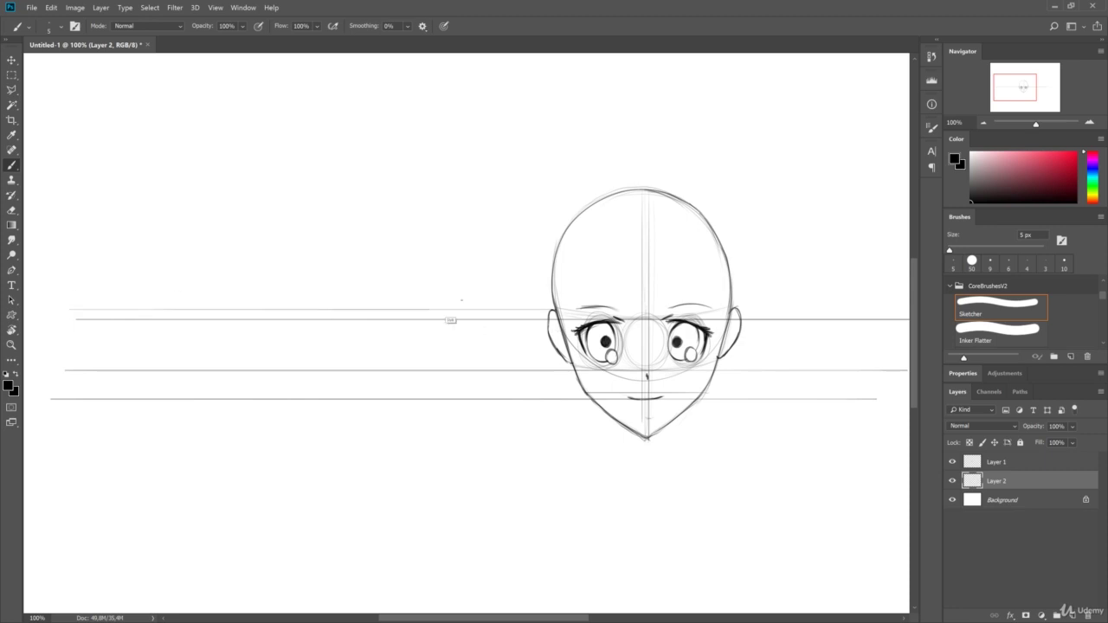
pyautogui.hotkey('alt', ']')
pyautogui.moveTo(829, 186); pyautogui.dragTo(83, 186)
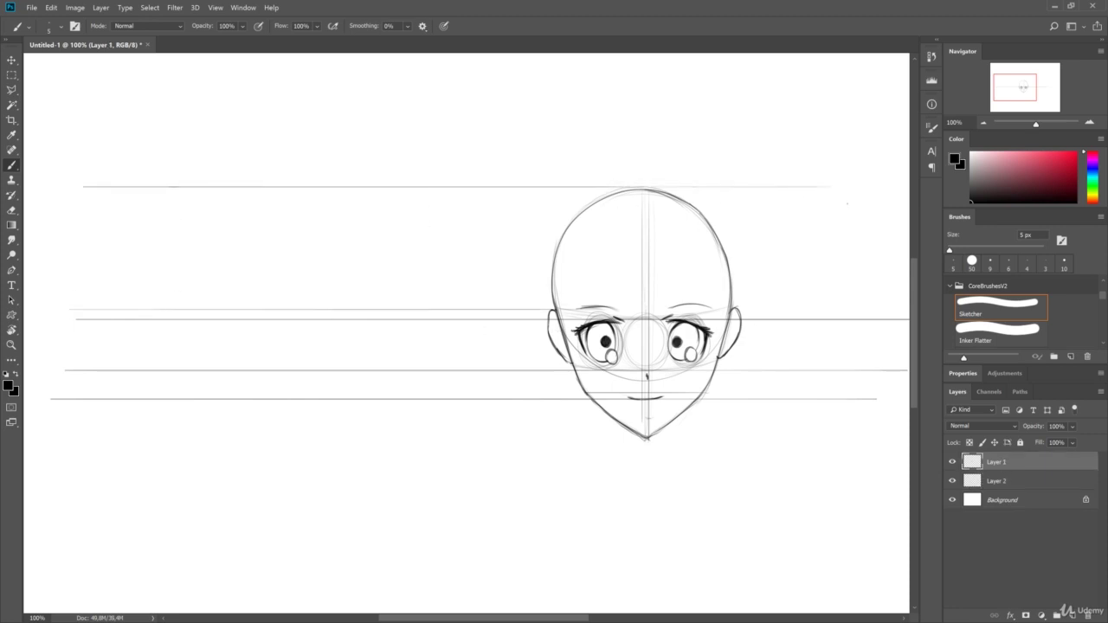
pyautogui.moveTo(643, 377); pyautogui.dragTo(142, 377)
# - Sketch a cranium circle left of the front face with a chin-level guide and jaw lines
pyautogui.moveTo(467, 286); pyautogui.dragTo(363, 364)
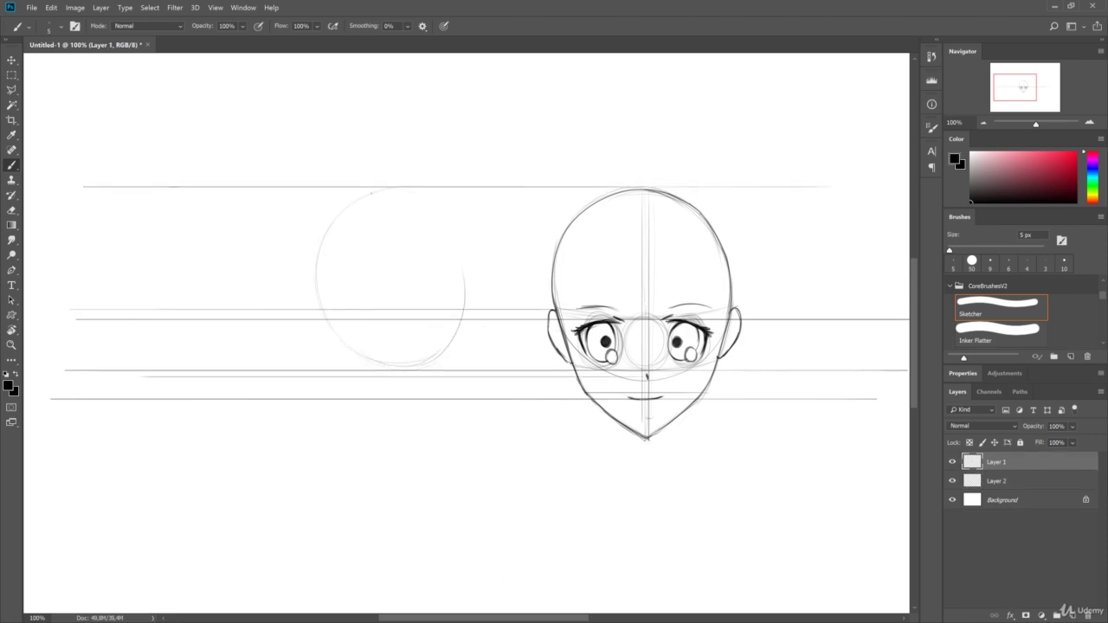
pyautogui.moveTo(416, 193)
pyautogui.mouseDown()
pyautogui.moveTo(476, 303)
pyautogui.moveTo(312, 338)
pyautogui.mouseUp()
pyautogui.hotkey('ctrl', 'z')
pyautogui.hotkey('ctrl', 'z')
pyautogui.hotkey('ctrl', 'z')
pyautogui.moveTo(380, 194)
pyautogui.mouseDown()
pyautogui.moveTo(481, 294)
pyautogui.moveTo(372, 363)
pyautogui.moveTo(377, 424)
pyautogui.mouseUp()
pyautogui.moveTo(649, 440); pyautogui.dragTo(125, 440)
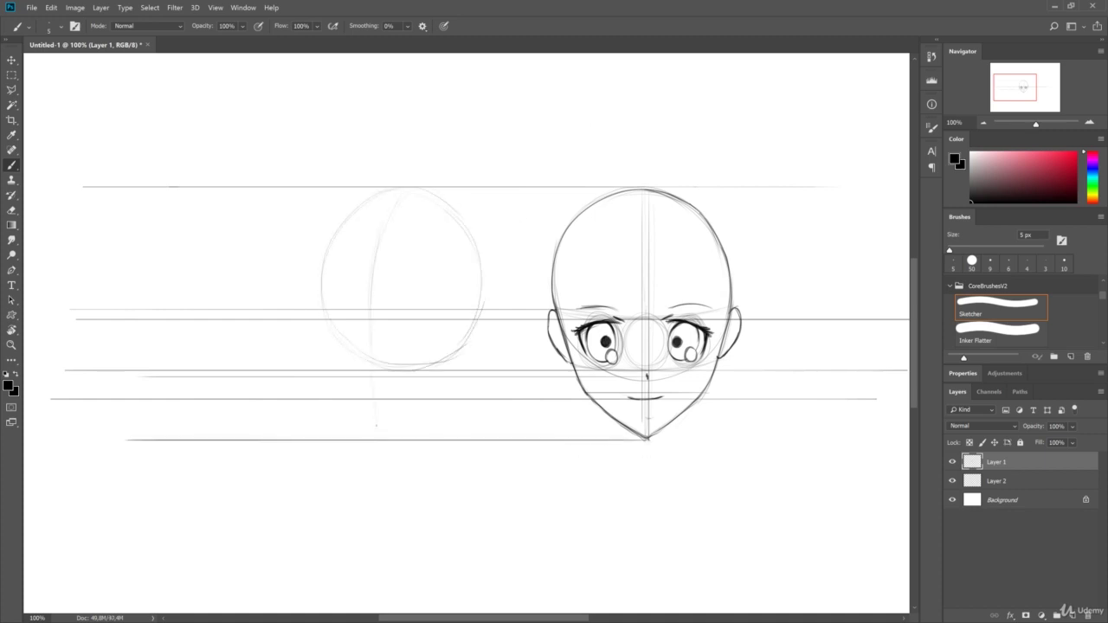
pyautogui.moveTo(342, 217)
pyautogui.mouseDown()
pyautogui.moveTo(322, 279)
pyautogui.moveTo(327, 355)
pyautogui.moveTo(376, 440)
pyautogui.moveTo(471, 353)
pyautogui.mouseUp()
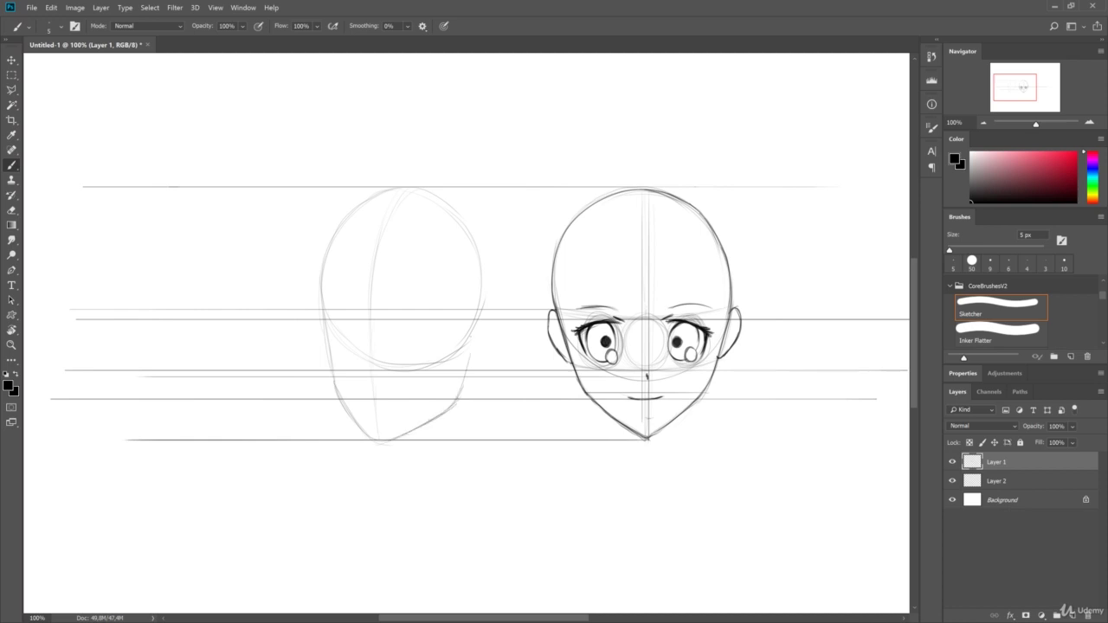
pyautogui.moveTo(477, 301); pyautogui.dragTo(375, 441)
# - Add cheek lines, an eye band, a round near eye, a narrow far eye and a dark ear
pyautogui.moveTo(324, 304); pyautogui.dragTo(334, 377)
pyautogui.moveTo(338, 401); pyautogui.dragTo(360, 430)
pyautogui.moveTo(330, 316); pyautogui.dragTo(472, 322)
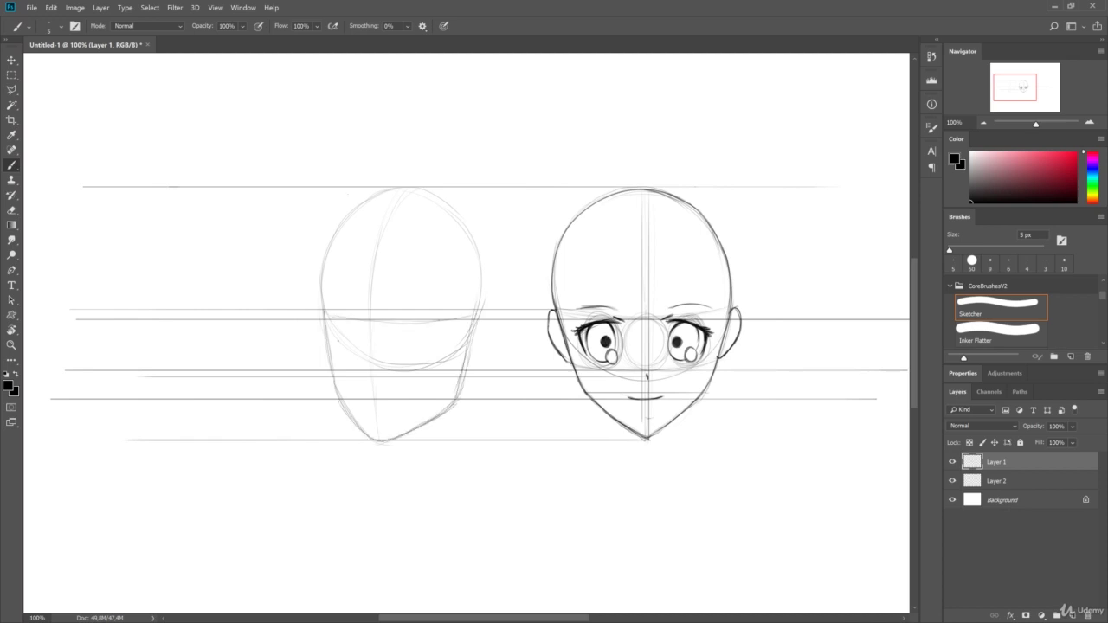
pyautogui.moveTo(329, 362); pyautogui.dragTo(374, 372)
pyautogui.moveTo(422, 321); pyautogui.dragTo(343, 326)
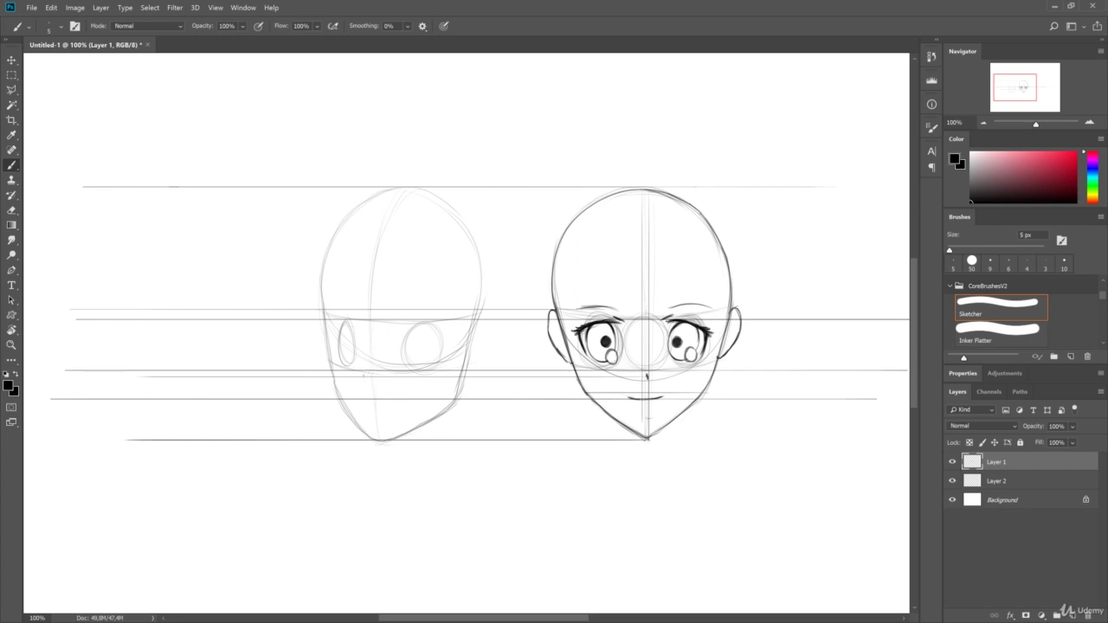
pyautogui.moveTo(324, 312)
pyautogui.mouseDown()
pyautogui.moveTo(363, 431)
pyautogui.moveTo(457, 395)
pyautogui.mouseUp()
pyautogui.moveTo(477, 317)
pyautogui.mouseDown()
pyautogui.moveTo(492, 334)
pyautogui.moveTo(464, 367)
pyautogui.mouseUp()
pyautogui.hotkey('ctrl', 'z')
pyautogui.hotkey('ctrl', 'z')
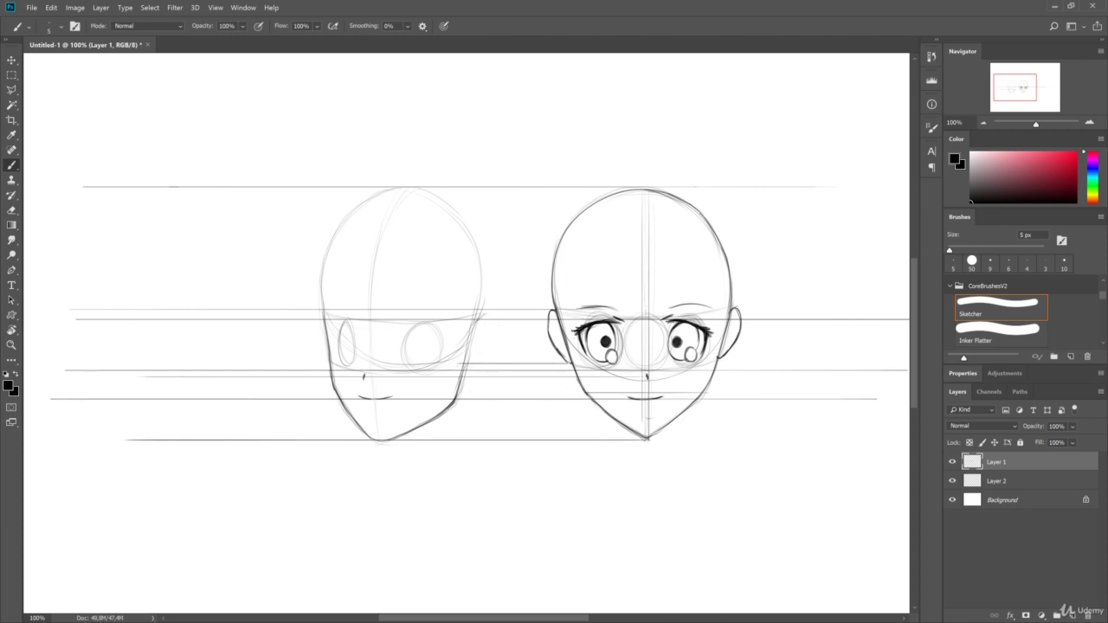
pyautogui.moveTo(476, 314); pyautogui.dragTo(466, 369)
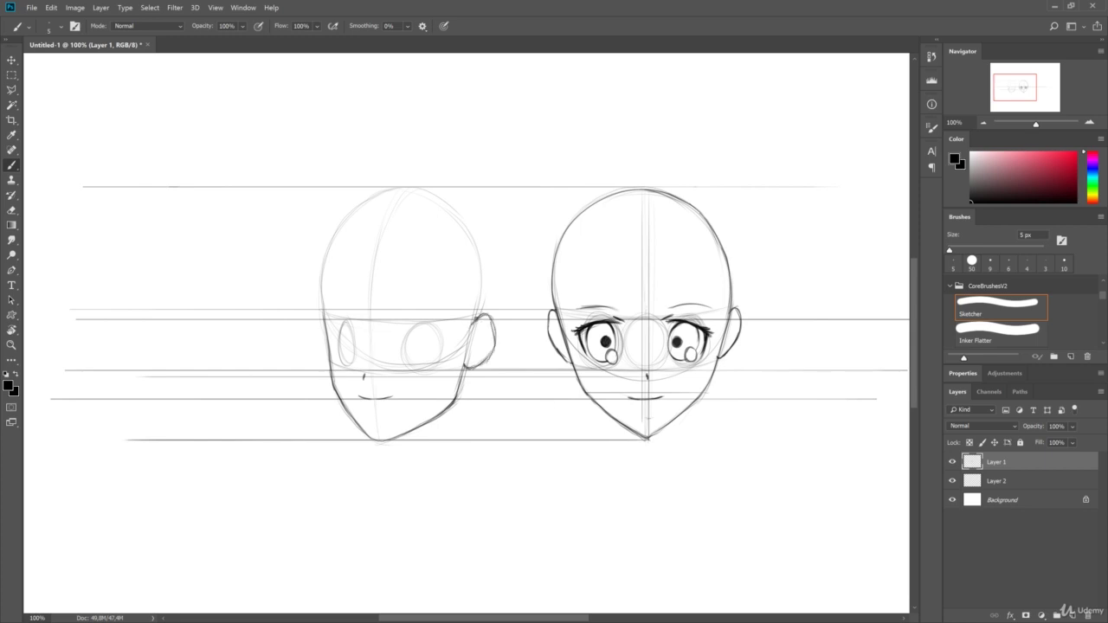
# - Redraw the front-view head's ear, erase the three-quarter head's ear, and sketch its jaw side
pyautogui.press('e')
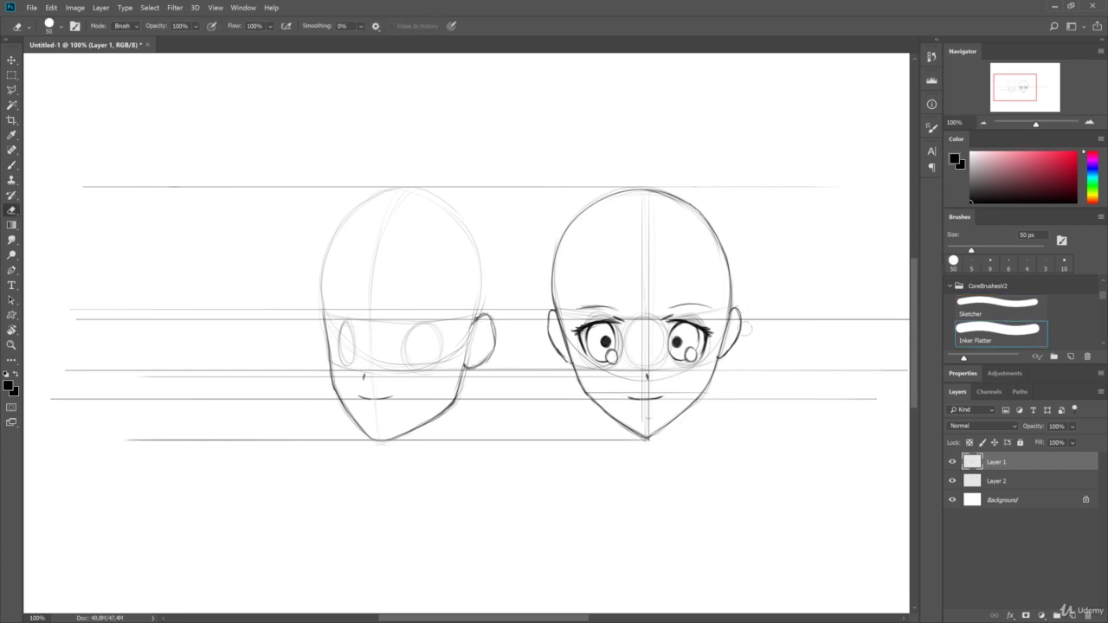
pyautogui.moveTo(744, 316); pyautogui.dragTo(723, 367)
pyautogui.press('b')
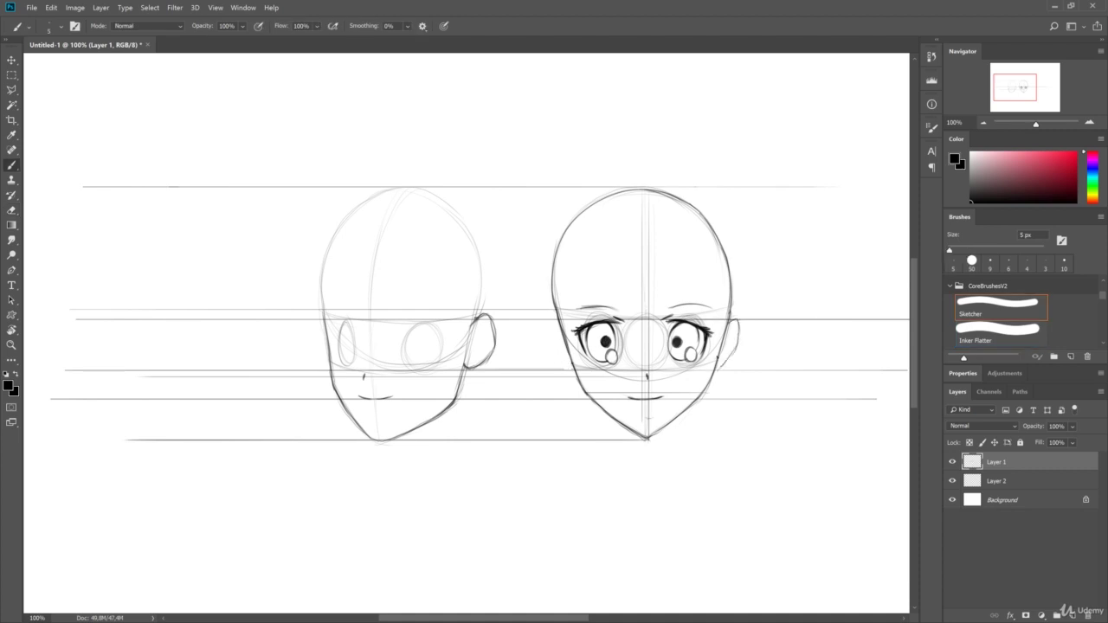
pyautogui.moveTo(559, 320); pyautogui.dragTo(571, 368)
pyautogui.press('e')
pyautogui.moveTo(486, 313)
pyautogui.mouseDown()
pyautogui.moveTo(464, 376)
pyautogui.moveTo(475, 363)
pyautogui.mouseUp()
pyautogui.press('b')
pyautogui.moveTo(481, 265)
pyautogui.mouseDown()
pyautogui.moveTo(478, 322)
pyautogui.moveTo(493, 344)
pyautogui.moveTo(464, 368)
pyautogui.mouseUp()
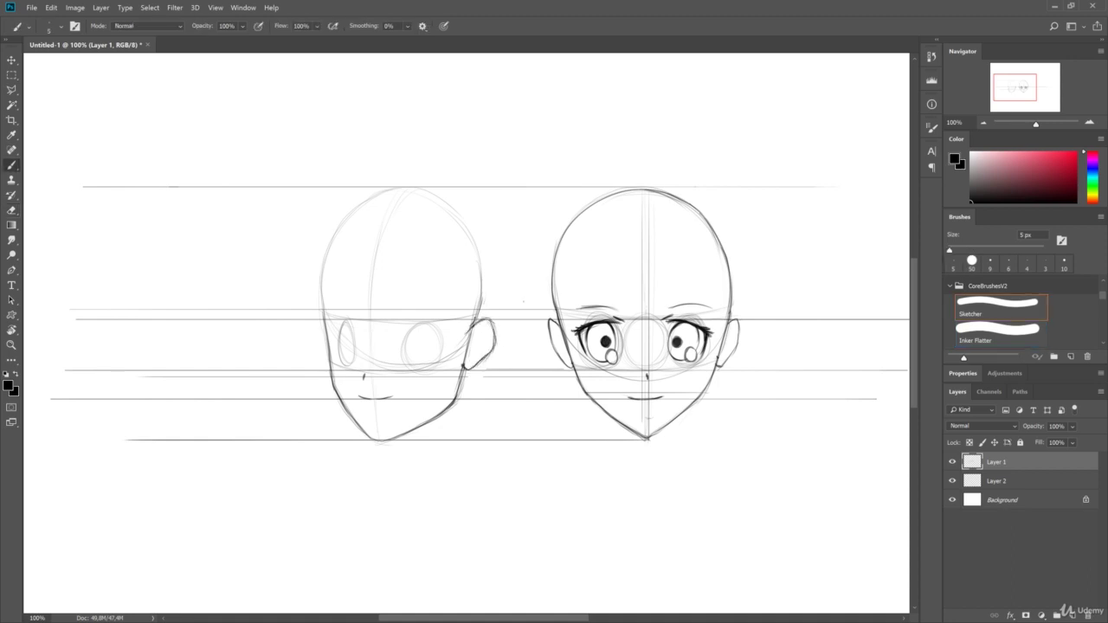
# - Ink the three-quarter head's upper eyelid, both eyebrows and a darker narrow far eye
pyautogui.moveTo(405, 329); pyautogui.dragTo(445, 345)
pyautogui.moveTo(401, 309); pyautogui.dragTo(445, 316)
pyautogui.moveTo(336, 302); pyautogui.dragTo(350, 308)
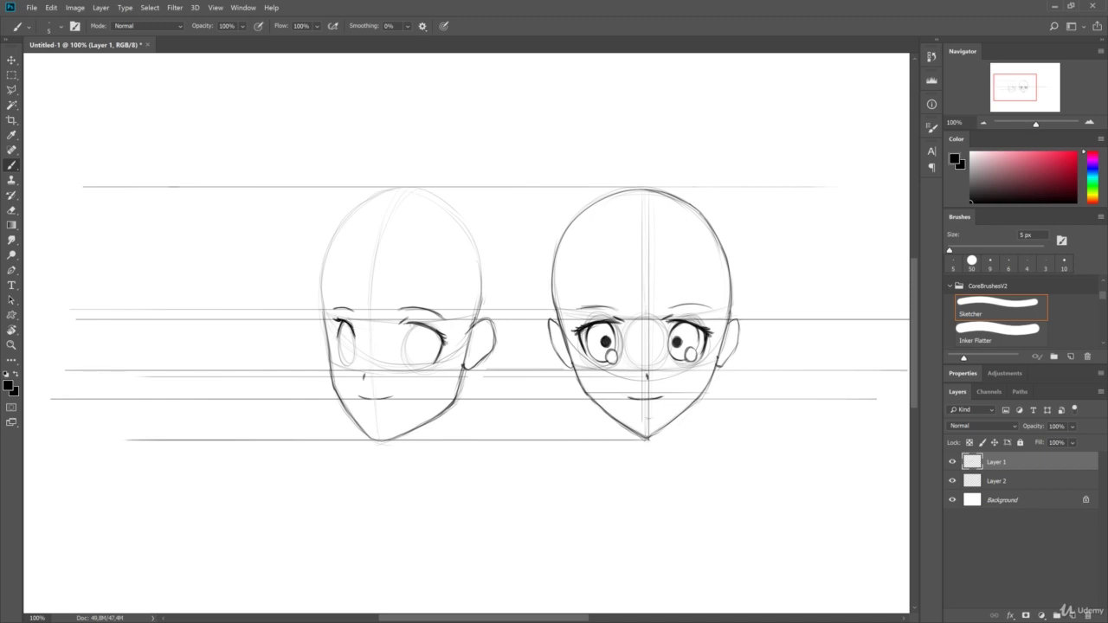
pyautogui.moveTo(403, 331); pyautogui.dragTo(439, 330)
pyautogui.moveTo(345, 325); pyautogui.dragTo(352, 365)
pyautogui.scroll(1, 407, 318)
pyautogui.scroll(-2, 406, 317)
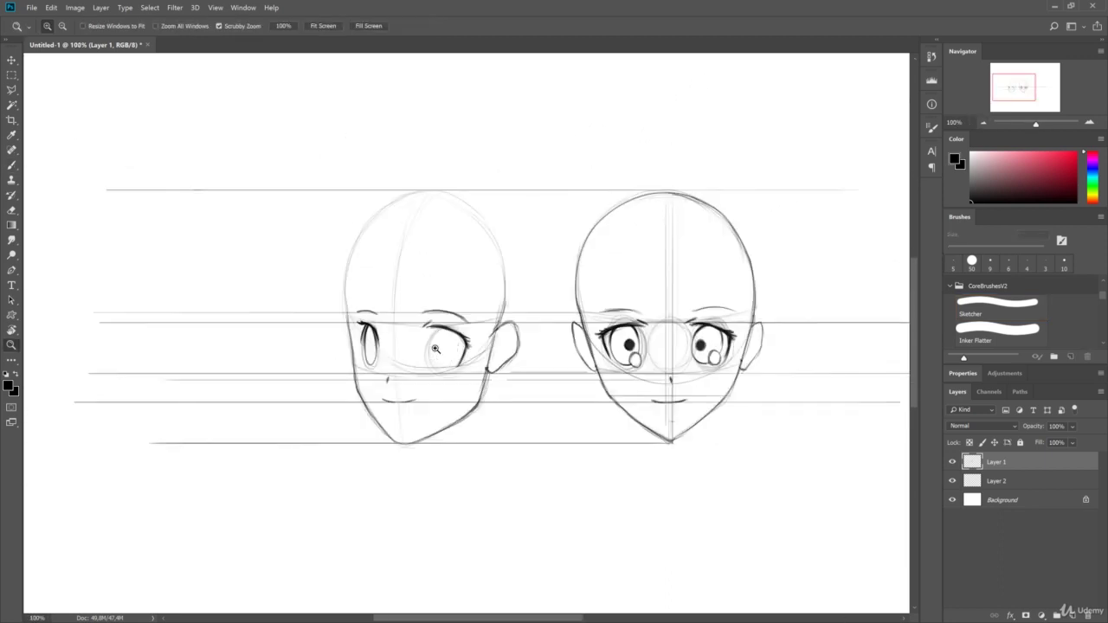
pyautogui.scroll(1, 407, 317)
# - Outline the larger eye with lashes and add pupils with highlight circles to both eyes
pyautogui.moveTo(442, 329); pyautogui.dragTo(445, 369)
pyautogui.moveTo(445, 330)
pyautogui.mouseDown()
pyautogui.moveTo(457, 364)
pyautogui.moveTo(446, 328)
pyautogui.mouseUp()
pyautogui.moveTo(454, 334)
pyautogui.mouseDown()
pyautogui.moveTo(460, 345)
pyautogui.moveTo(435, 343)
pyautogui.mouseUp()
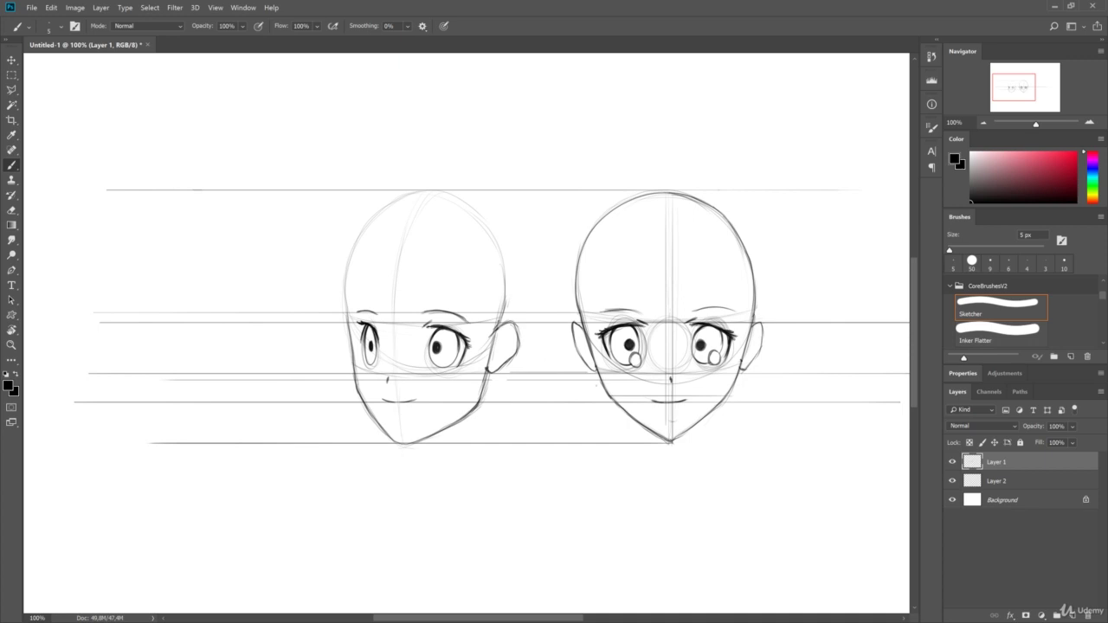
pyautogui.moveTo(372, 351); pyautogui.dragTo(371, 352)
pyautogui.moveTo(448, 353); pyautogui.dragTo(446, 355)
# - Darken the three-quarter head's eyebrows and draw neck lines under both heads
pyautogui.press('e')
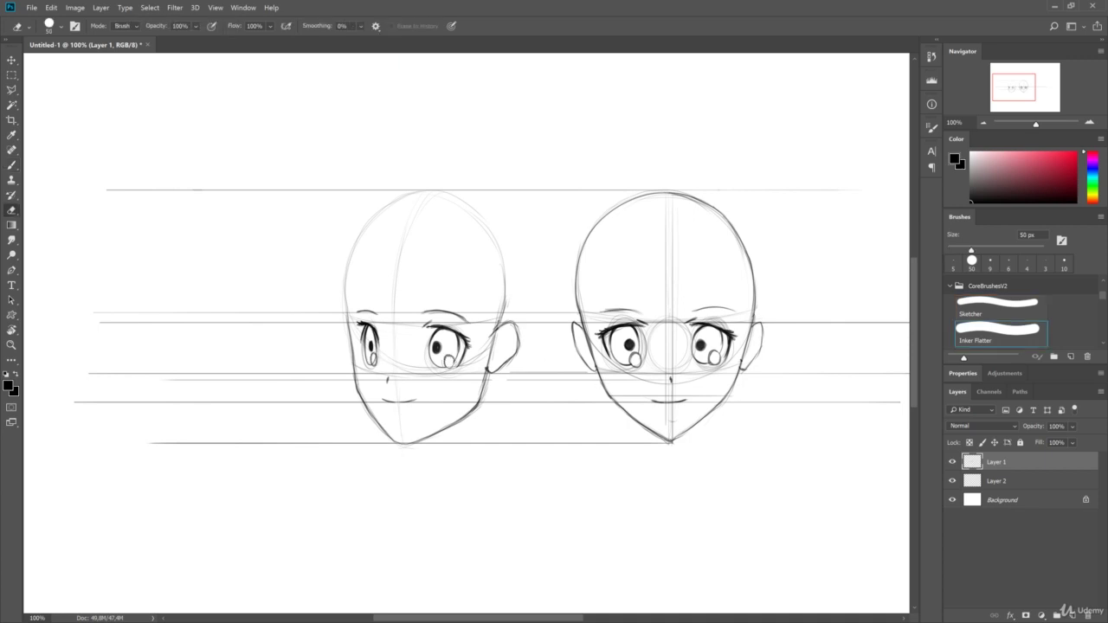
pyautogui.press('b')
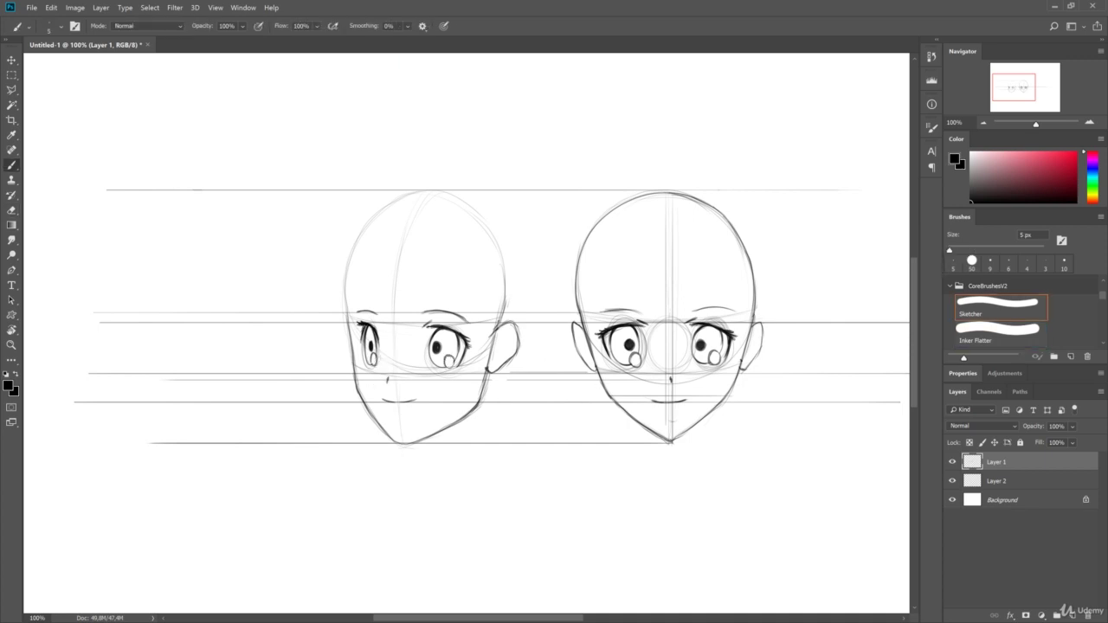
pyautogui.moveTo(357, 318); pyautogui.dragTo(383, 314)
pyautogui.moveTo(415, 315); pyautogui.dragTo(436, 311)
pyautogui.moveTo(641, 422); pyautogui.dragTo(636, 448)
pyautogui.moveTo(697, 420); pyautogui.dragTo(700, 444)
pyautogui.moveTo(447, 427); pyautogui.dragTo(446, 450)
# - Trace the three-quarter head's outline and jawline darker, then flip the canvas to check proportions
pyautogui.moveTo(432, 192); pyautogui.dragTo(504, 329)
pyautogui.moveTo(488, 367); pyautogui.dragTo(482, 395)
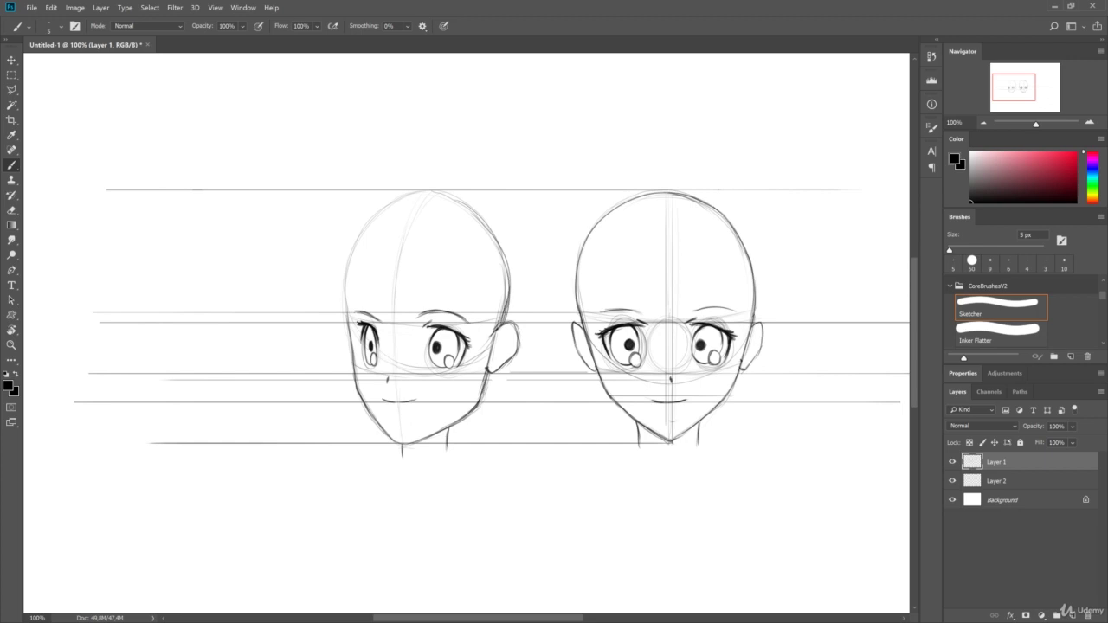
pyautogui.moveTo(509, 308); pyautogui.dragTo(370, 415)
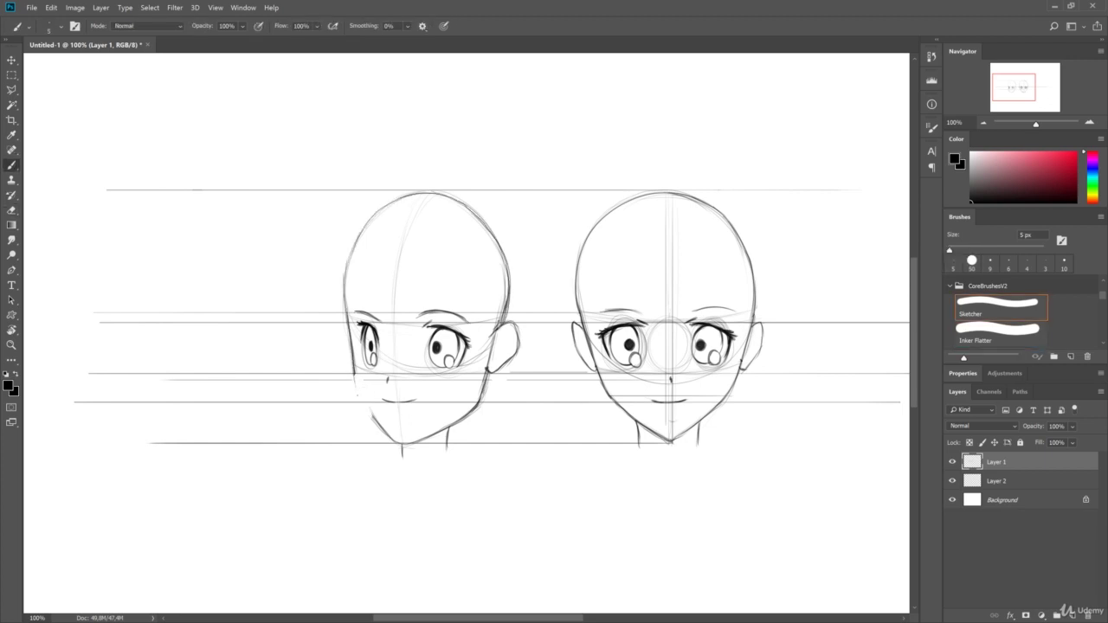
pyautogui.moveTo(353, 374)
pyautogui.mouseDown()
pyautogui.moveTo(388, 435)
pyautogui.moveTo(424, 440)
pyautogui.moveTo(441, 427)
pyautogui.mouseUp()
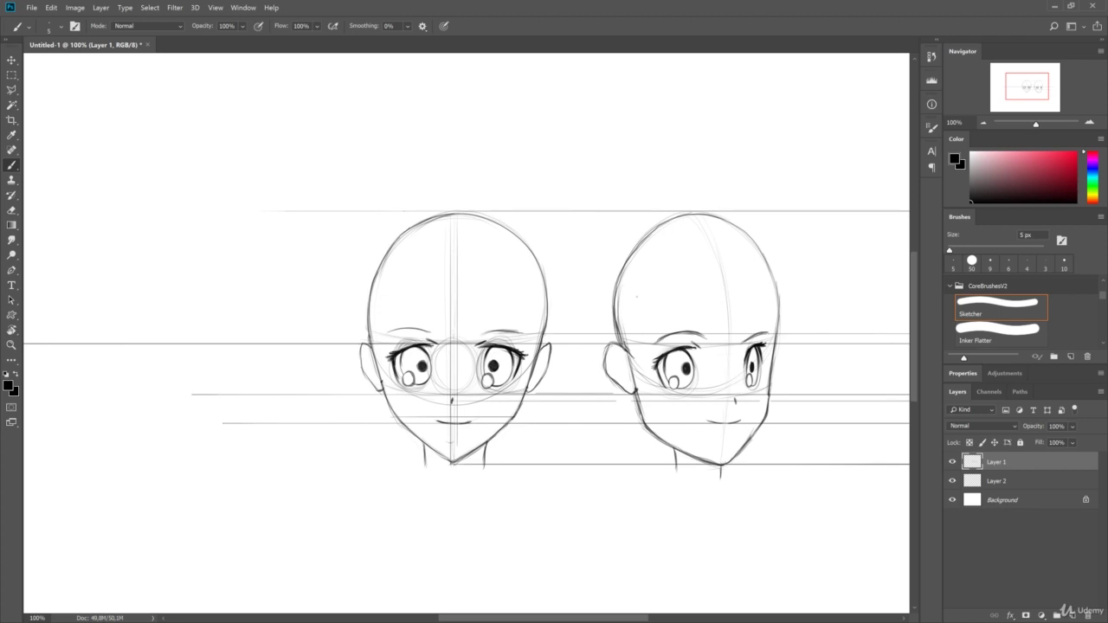
pyautogui.press('e')
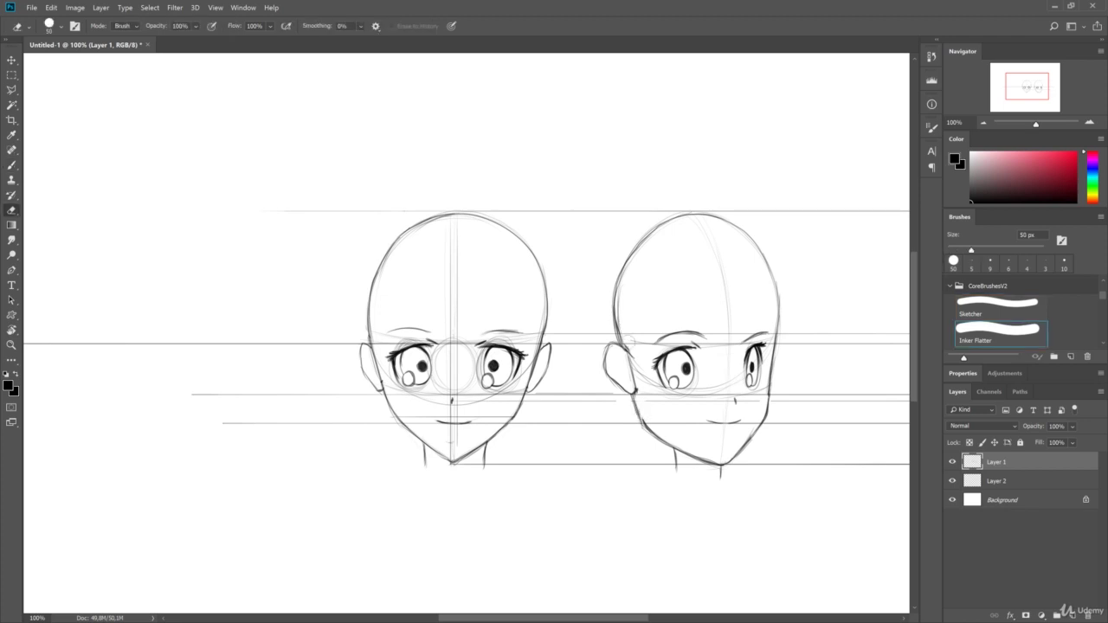
pyautogui.press('b')
pyautogui.hotkey('ctrl', 'shift', 'h')
pyautogui.hotkey('ctrl', 'shift', 'h')
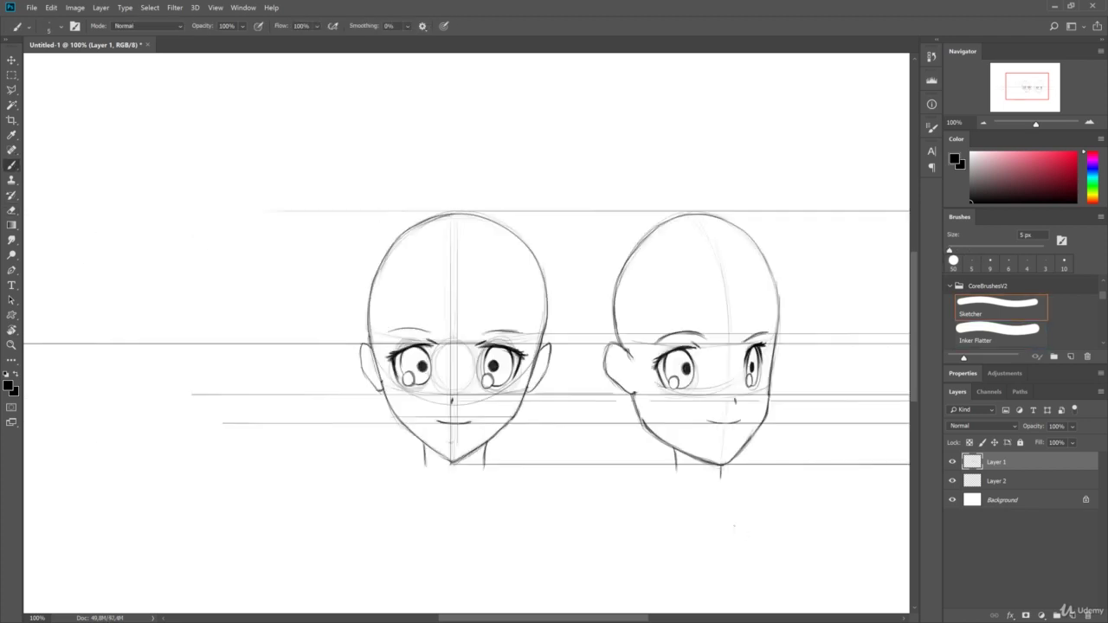
pyautogui.hotkey('ctrl', 'shift', 'h')
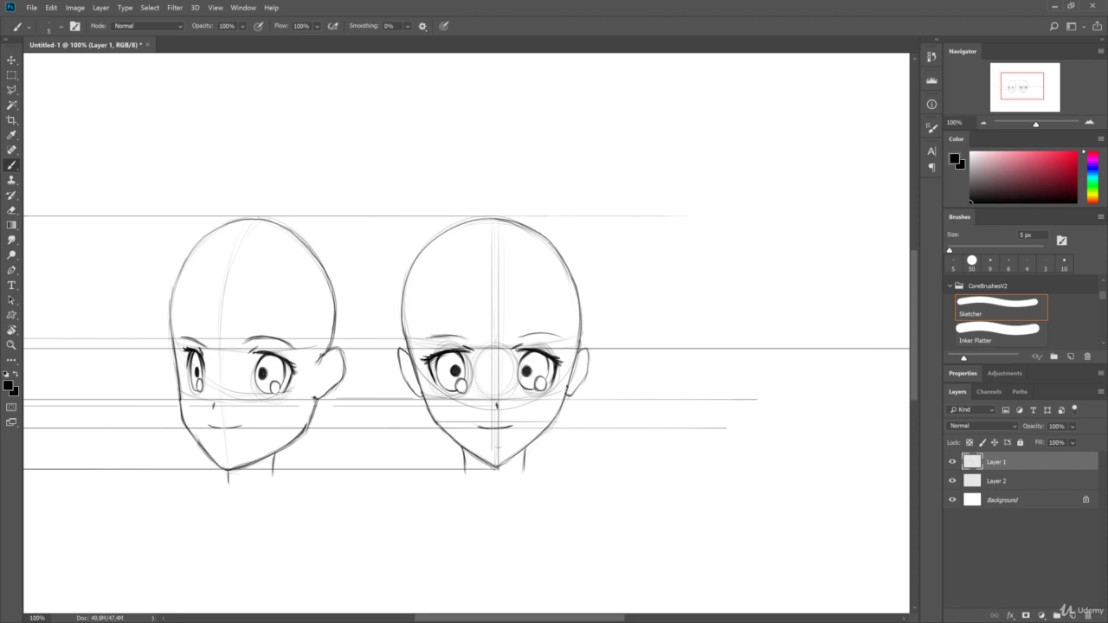
# - Pan left and, on Layer 2, extend the lower horizontal guide lines leftward
pyautogui.hscroll(-5, 467, 354)
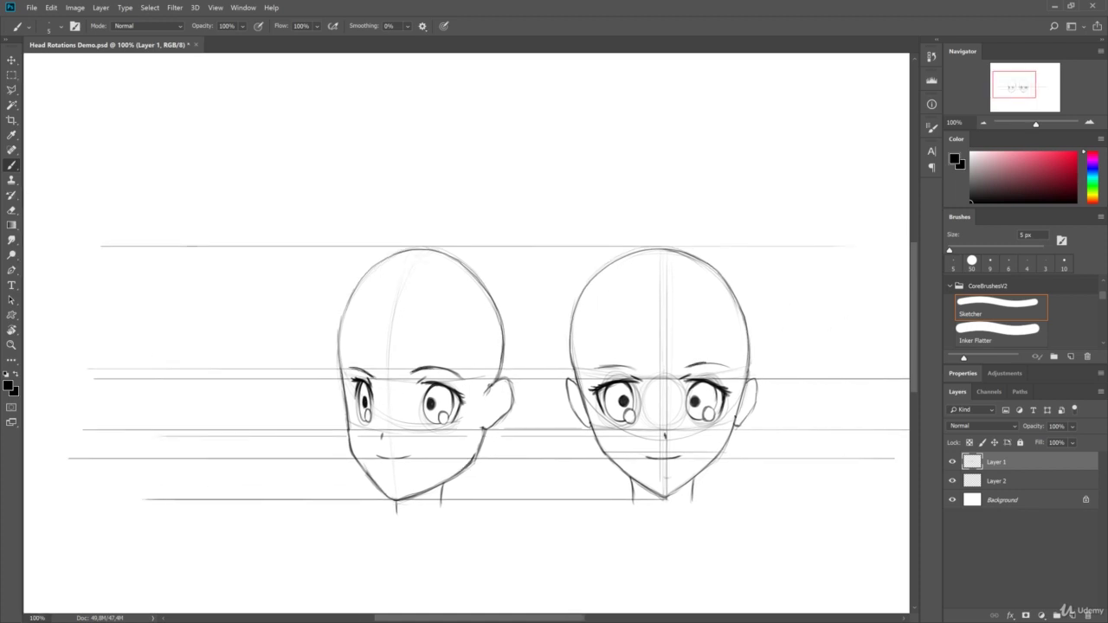
pyautogui.moveTo(650, 248); pyautogui.dragTo(900, 257)
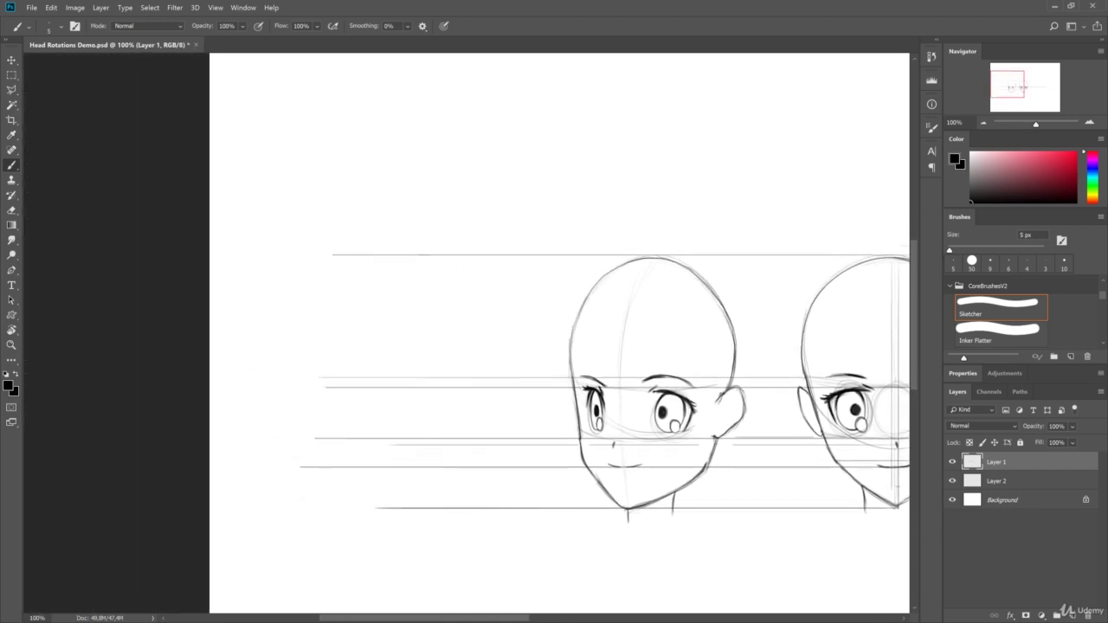
pyautogui.hotkey('alt', '[')
pyautogui.moveTo(625, 509); pyautogui.dragTo(267, 508)
pyautogui.moveTo(554, 389); pyautogui.dragTo(229, 388)
pyautogui.moveTo(578, 437); pyautogui.dragTo(210, 438)
pyautogui.moveTo(581, 444); pyautogui.dragTo(228, 445)
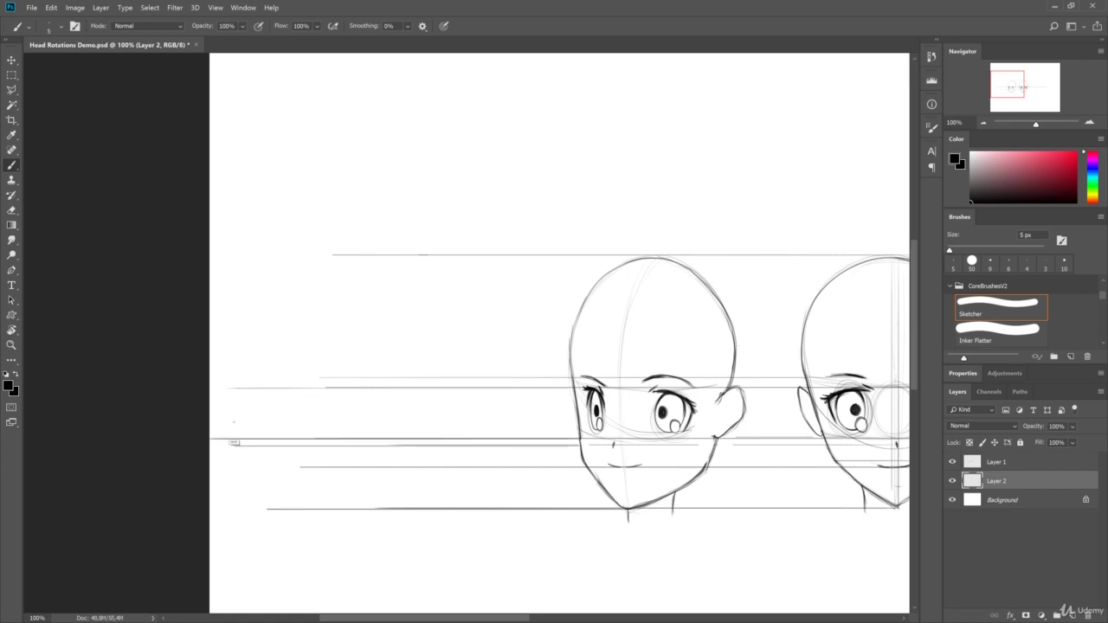
pyautogui.moveTo(582, 467); pyautogui.dragTo(235, 467)
# - Extend the remaining guides further left, then start a cranium circle for a third head on Layer 1
pyautogui.moveTo(460, 388); pyautogui.dragTo(215, 388)
pyautogui.moveTo(573, 378); pyautogui.dragTo(227, 378)
pyautogui.moveTo(652, 256); pyautogui.dragTo(234, 256)
pyautogui.moveTo(657, 389); pyautogui.dragTo(523, 330)
pyautogui.moveTo(675, 317); pyautogui.dragTo(689, 376)
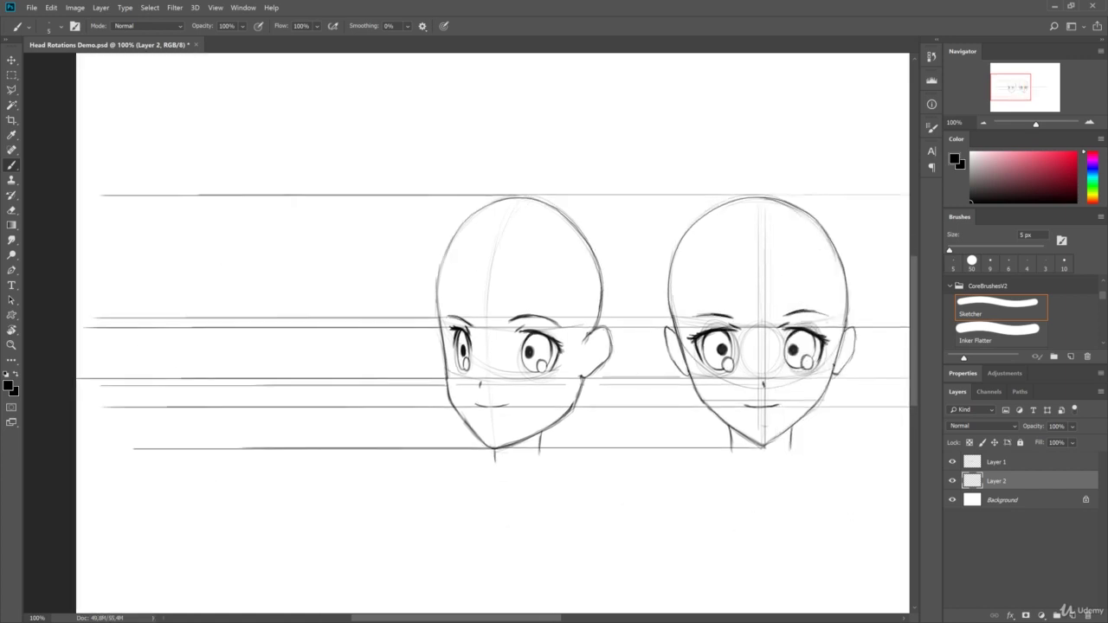
pyautogui.moveTo(826, 320); pyautogui.dragTo(836, 392)
pyautogui.hotkey('ctrl', 'z')
pyautogui.hotkey('alt', ']')
pyautogui.moveTo(599, 245)
pyautogui.mouseDown()
pyautogui.moveTo(644, 279)
pyautogui.moveTo(748, 304)
pyautogui.mouseUp()
pyautogui.moveTo(432, 254); pyautogui.dragTo(391, 428)
# - Sketch the profile head's cranium circle with a centre line and jaw guides
pyautogui.moveTo(389, 260)
pyautogui.mouseDown()
pyautogui.moveTo(540, 398)
pyautogui.moveTo(429, 438)
pyautogui.mouseUp()
pyautogui.moveTo(537, 347); pyautogui.dragTo(358, 372)
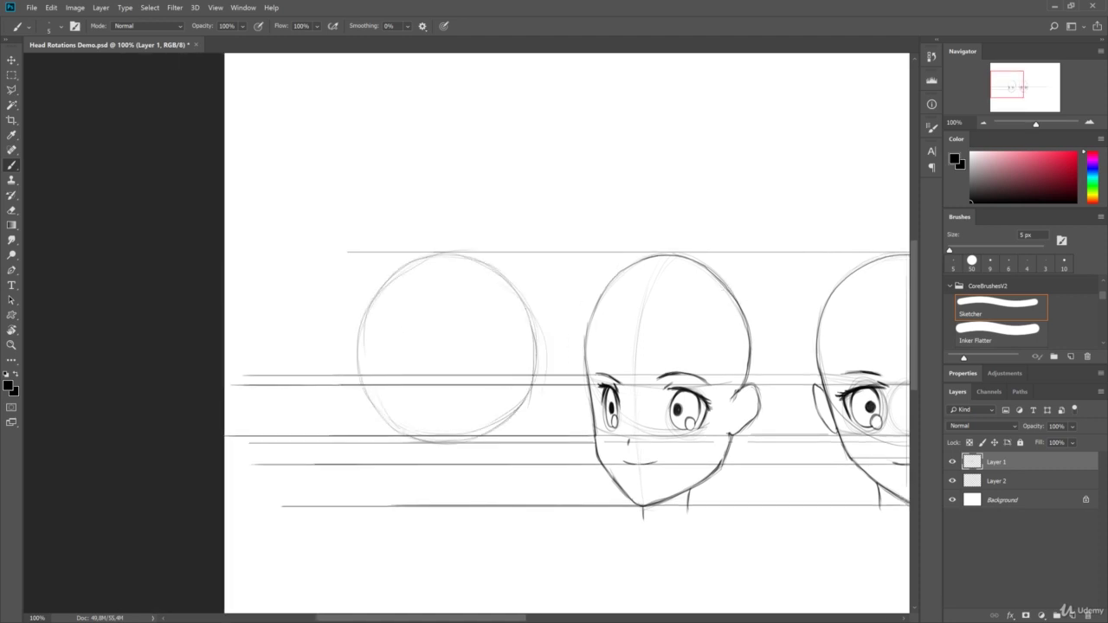
pyautogui.moveTo(449, 259); pyautogui.dragTo(449, 502)
pyautogui.moveTo(323, 285); pyautogui.dragTo(374, 415)
pyautogui.moveTo(346, 320); pyautogui.dragTo(416, 506)
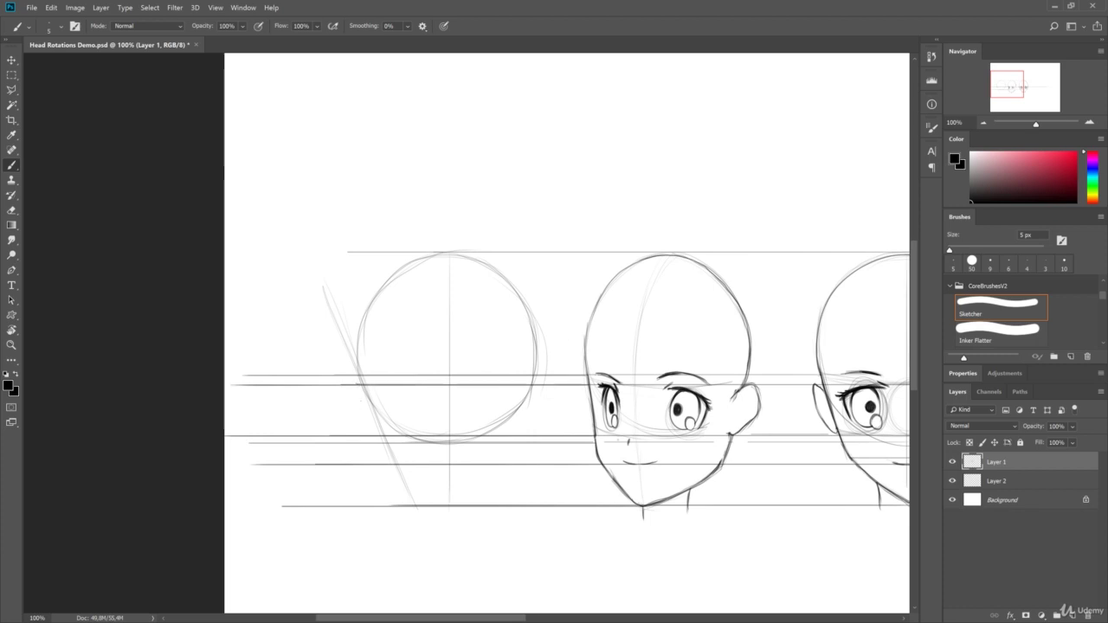
# - Draw the profile's face contour, jaw, chin, and the front and back of the neck
pyautogui.moveTo(355, 440); pyautogui.dragTo(626, 440)
pyautogui.moveTo(363, 381); pyautogui.dragTo(361, 434)
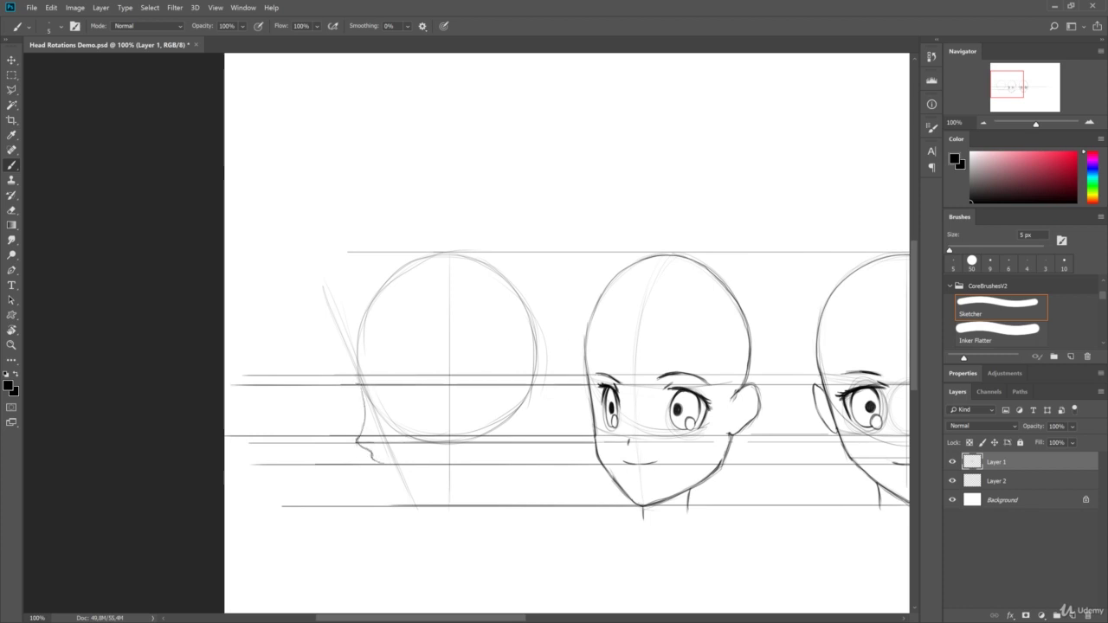
pyautogui.moveTo(381, 472)
pyautogui.mouseDown()
pyautogui.moveTo(412, 501)
pyautogui.moveTo(467, 472)
pyautogui.mouseUp()
pyautogui.moveTo(363, 400); pyautogui.dragTo(356, 444)
pyautogui.moveTo(533, 375); pyautogui.dragTo(509, 422)
pyautogui.moveTo(430, 493)
pyautogui.mouseDown()
pyautogui.moveTo(435, 522)
pyautogui.moveTo(483, 491)
pyautogui.moveTo(538, 372)
pyautogui.mouseUp()
# - Add vertical guides inside the profile circle and darken a horizontal guide across the face
pyautogui.moveTo(389, 270); pyautogui.dragTo(389, 422)
pyautogui.moveTo(422, 263); pyautogui.dragTo(423, 461)
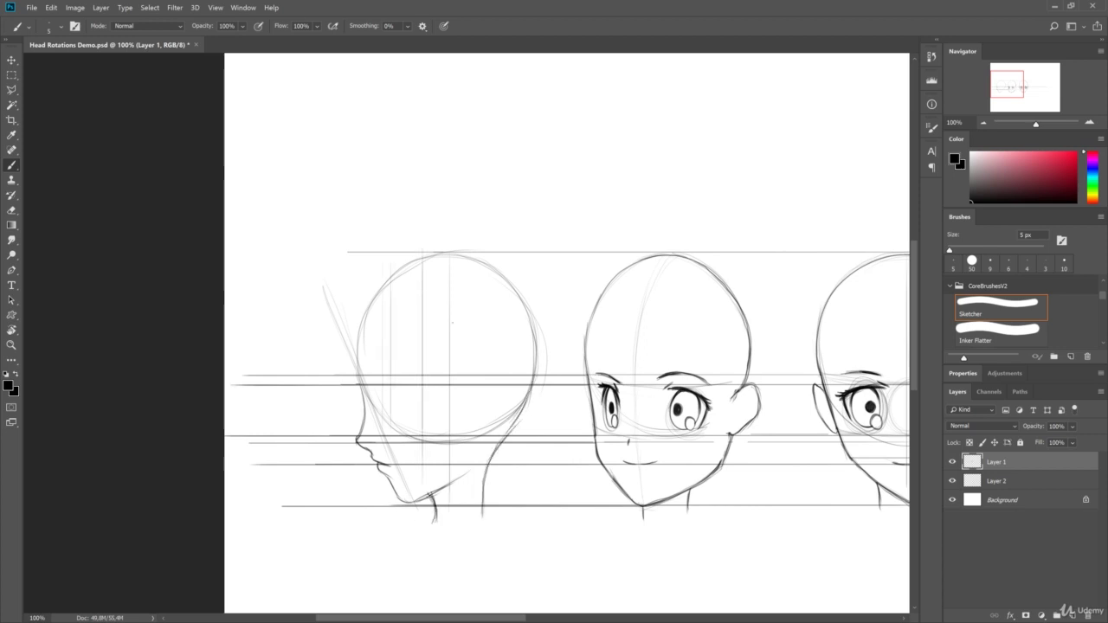
pyautogui.moveTo(470, 384); pyautogui.dragTo(740, 385)
# - Draw the profile head's ear and add inner-ear detail to the three-quarter head's ear
pyautogui.moveTo(469, 386)
pyautogui.mouseDown()
pyautogui.moveTo(462, 434)
pyautogui.moveTo(474, 386)
pyautogui.mouseUp()
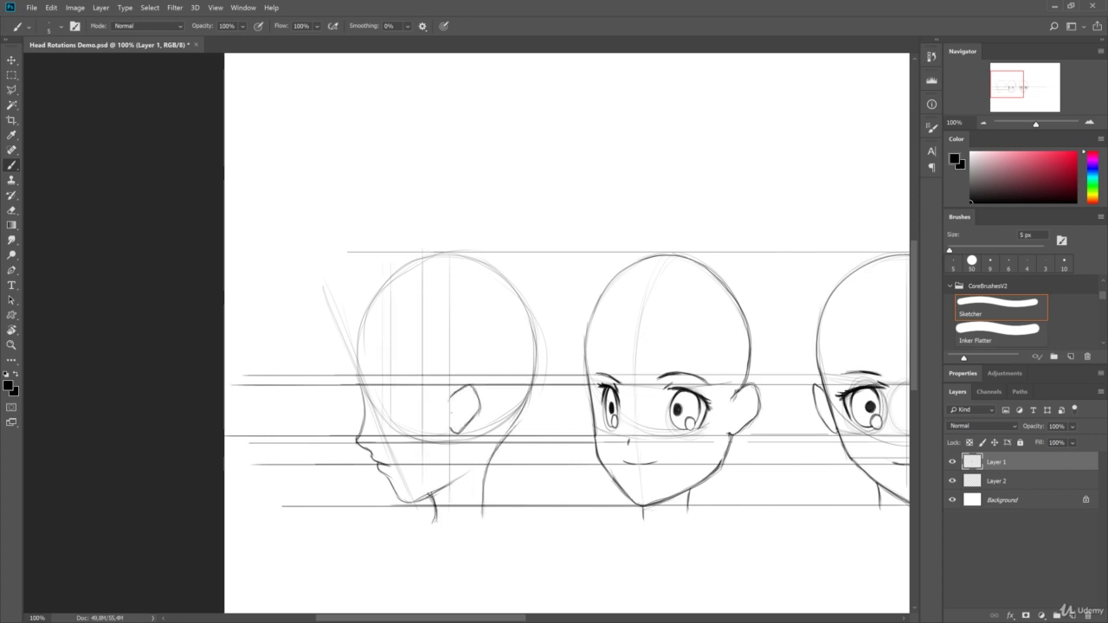
pyautogui.moveTo(562, 347); pyautogui.dragTo(292, 338)
pyautogui.moveTo(725, 382); pyautogui.dragTo(724, 414)
pyautogui.moveTo(547, 383); pyautogui.dragTo(558, 419)
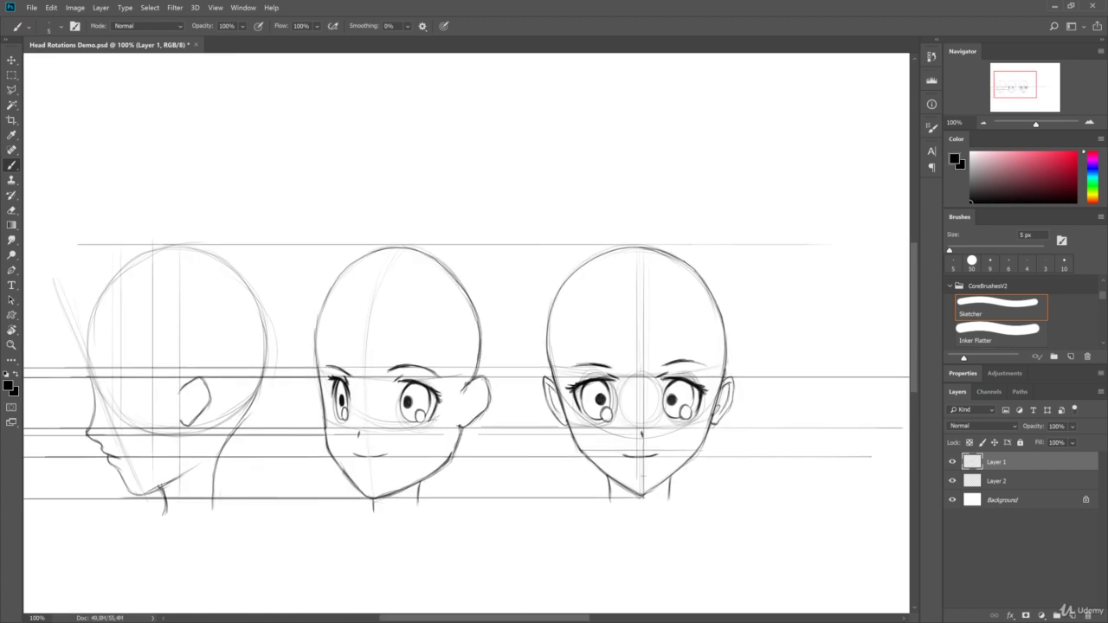
pyautogui.moveTo(473, 389)
pyautogui.mouseDown()
pyautogui.moveTo(603, 418)
pyautogui.moveTo(595, 445)
pyautogui.mouseUp()
pyautogui.moveTo(606, 416); pyautogui.dragTo(770, 418)
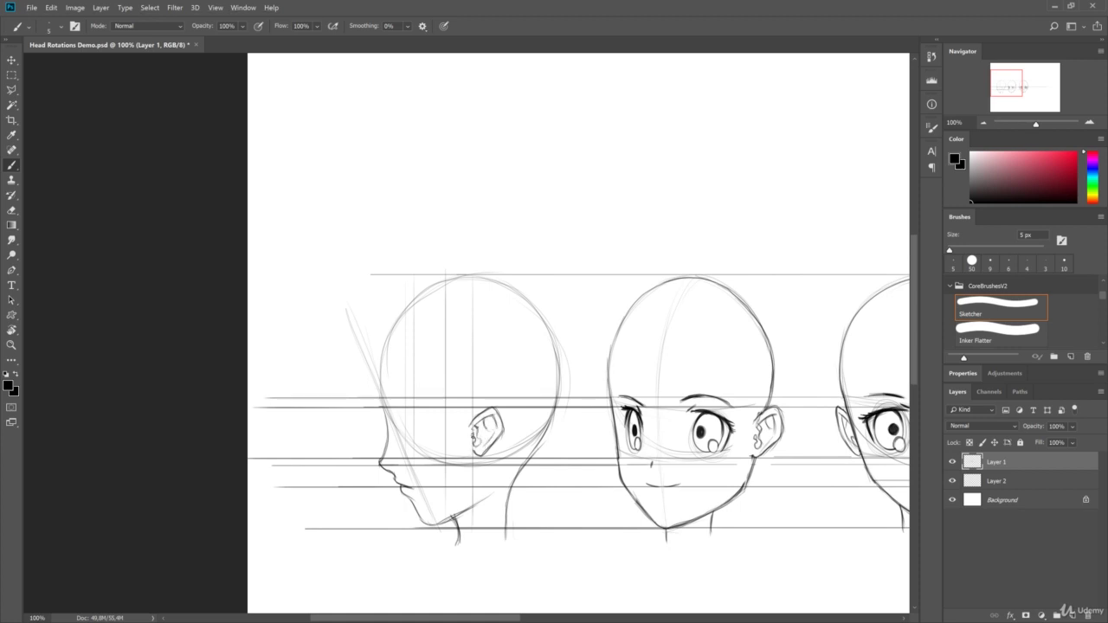
pyautogui.moveTo(761, 260)
pyautogui.mouseDown()
pyautogui.moveTo(710, 262)
pyautogui.moveTo(711, 284)
pyautogui.mouseUp()
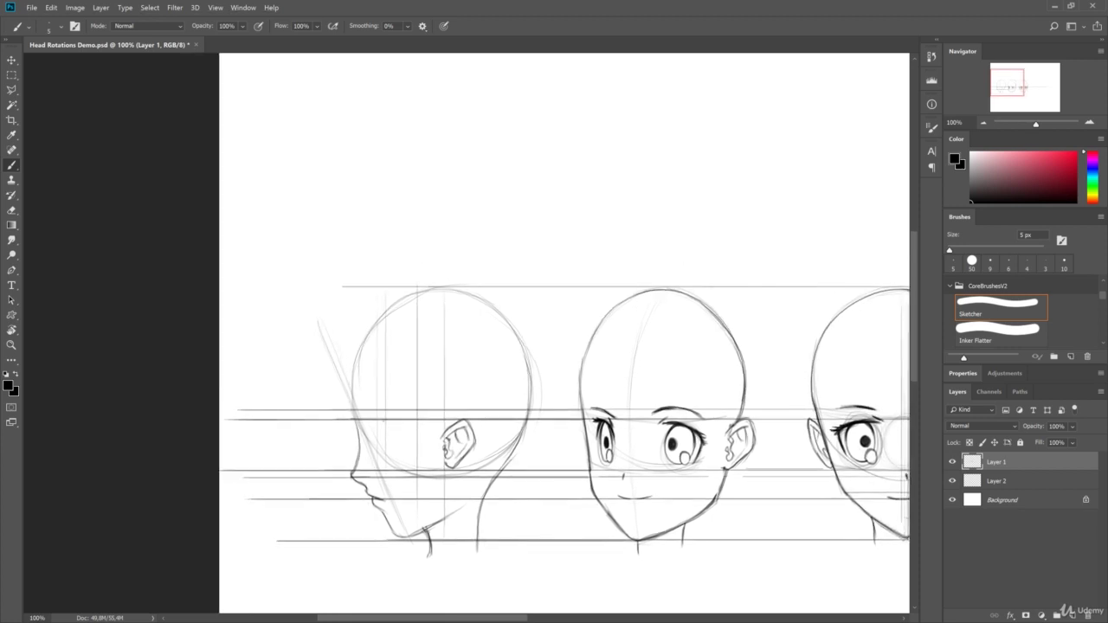
# - Sketch the profile eye, then erase and redo the profile's chin and neck
pyautogui.moveTo(381, 426)
pyautogui.mouseDown()
pyautogui.moveTo(412, 425)
pyautogui.moveTo(416, 441)
pyautogui.mouseUp()
pyautogui.press('e')
pyautogui.moveTo(468, 507)
pyautogui.mouseDown()
pyautogui.moveTo(433, 537)
pyautogui.moveTo(396, 536)
pyautogui.moveTo(443, 515)
pyautogui.moveTo(428, 555)
pyautogui.mouseUp()
pyautogui.press('b')
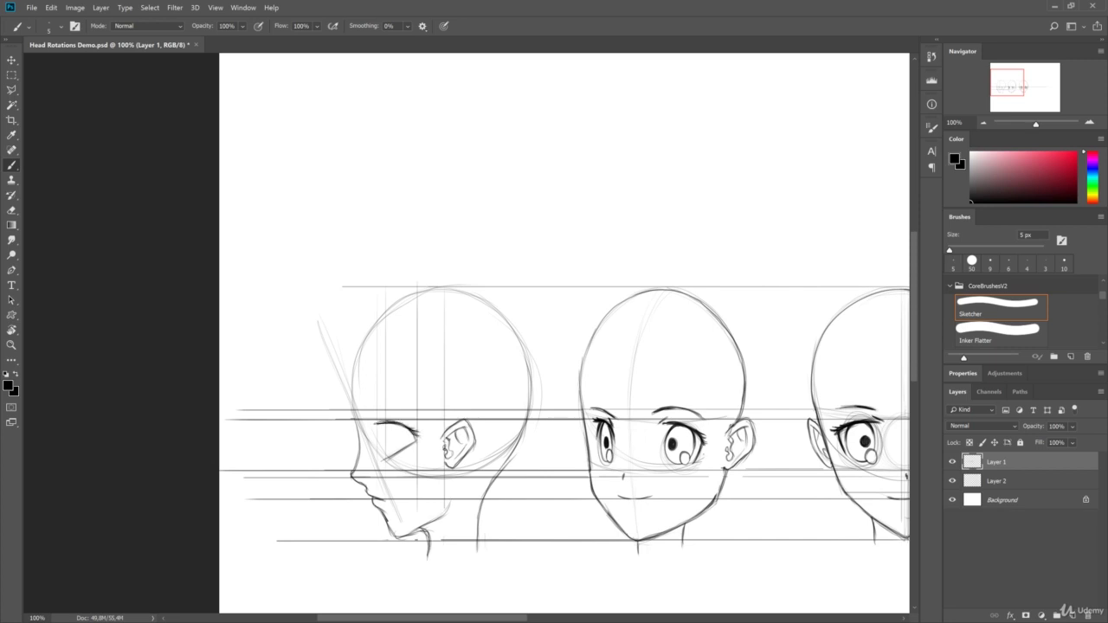
pyautogui.moveTo(381, 459); pyautogui.dragTo(396, 454)
pyautogui.press('e')
pyautogui.press('b')
# - Erase the profile's old nose, mouth and chin, then redraw the forehead, nose and chin line
pyautogui.moveTo(356, 423); pyautogui.dragTo(331, 443)
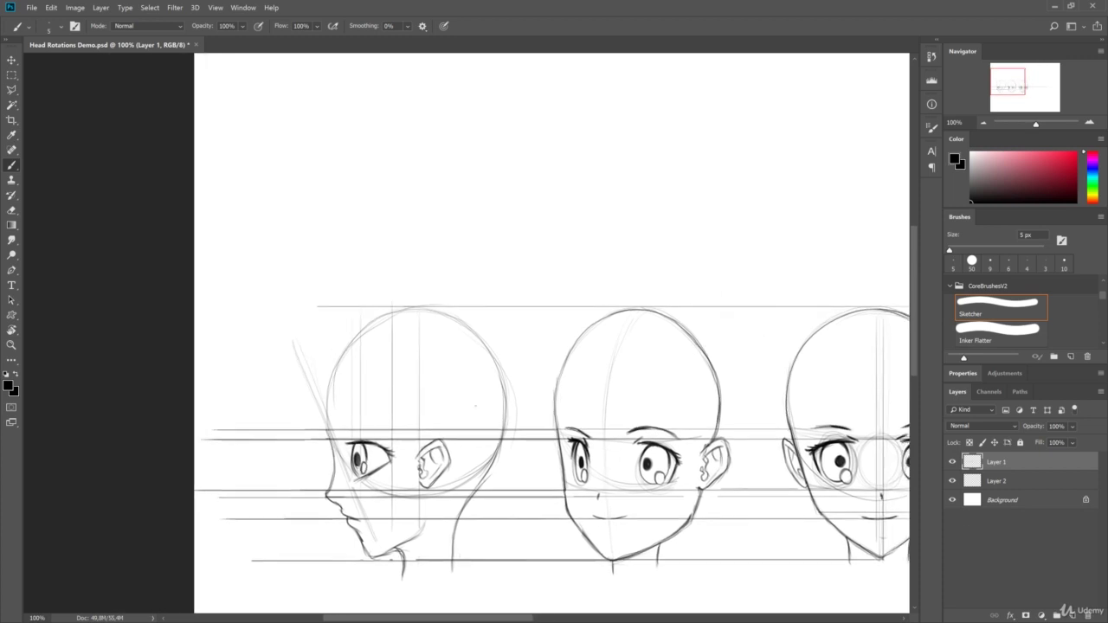
pyautogui.press('e')
pyautogui.moveTo(341, 502); pyautogui.dragTo(376, 553)
pyautogui.press('b')
pyautogui.moveTo(329, 437); pyautogui.dragTo(319, 500)
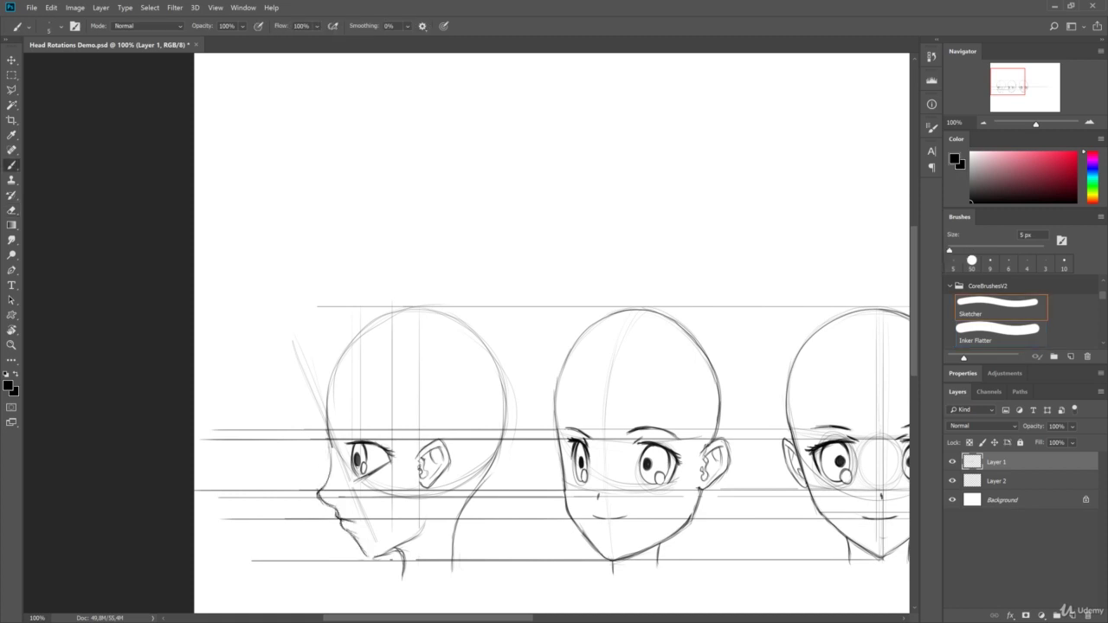
pyautogui.moveTo(362, 551); pyautogui.dragTo(375, 559)
pyautogui.moveTo(329, 433); pyautogui.dragTo(327, 475)
pyautogui.moveTo(416, 403); pyautogui.dragTo(353, 390)
# - Clean up lines around the chin, then erase and redraw the profile eye's iris
pyautogui.press('e')
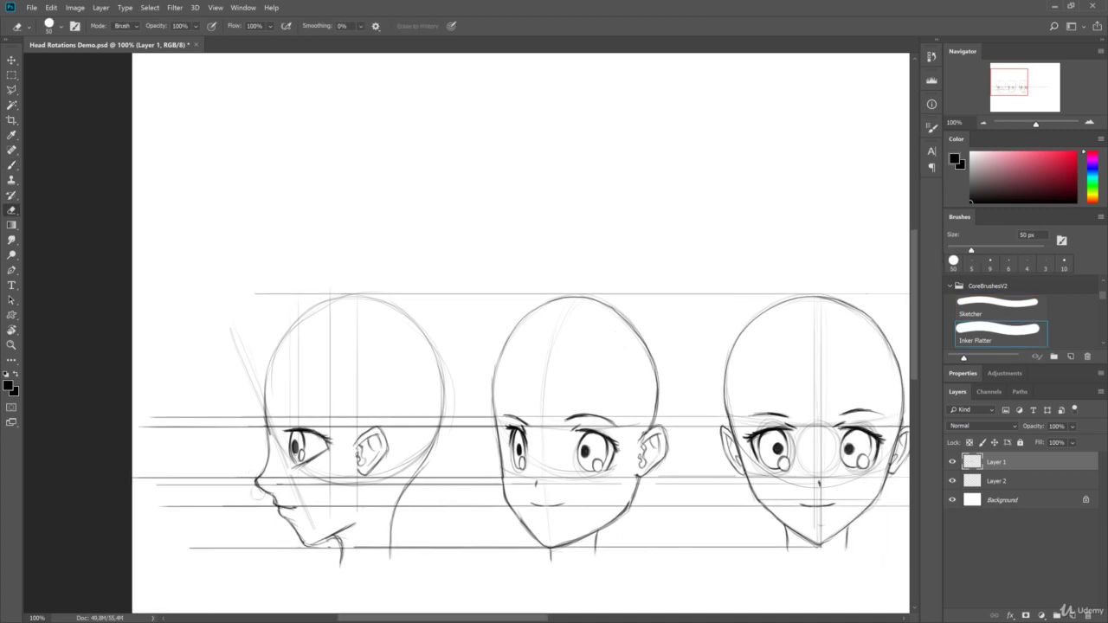
pyautogui.moveTo(295, 539); pyautogui.dragTo(330, 542)
pyautogui.press('b')
pyautogui.press('e')
pyautogui.press('b')
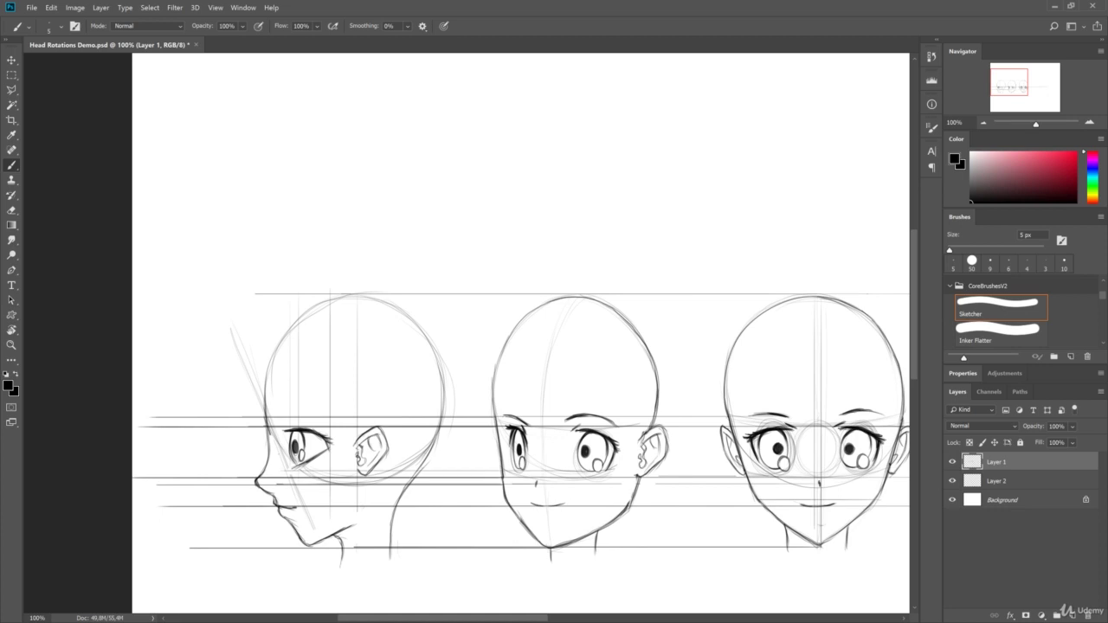
pyautogui.press('e')
pyautogui.moveTo(296, 467)
pyautogui.mouseDown()
pyautogui.moveTo(324, 457)
pyautogui.moveTo(304, 455)
pyautogui.mouseUp()
pyautogui.press('b')
pyautogui.press('e')
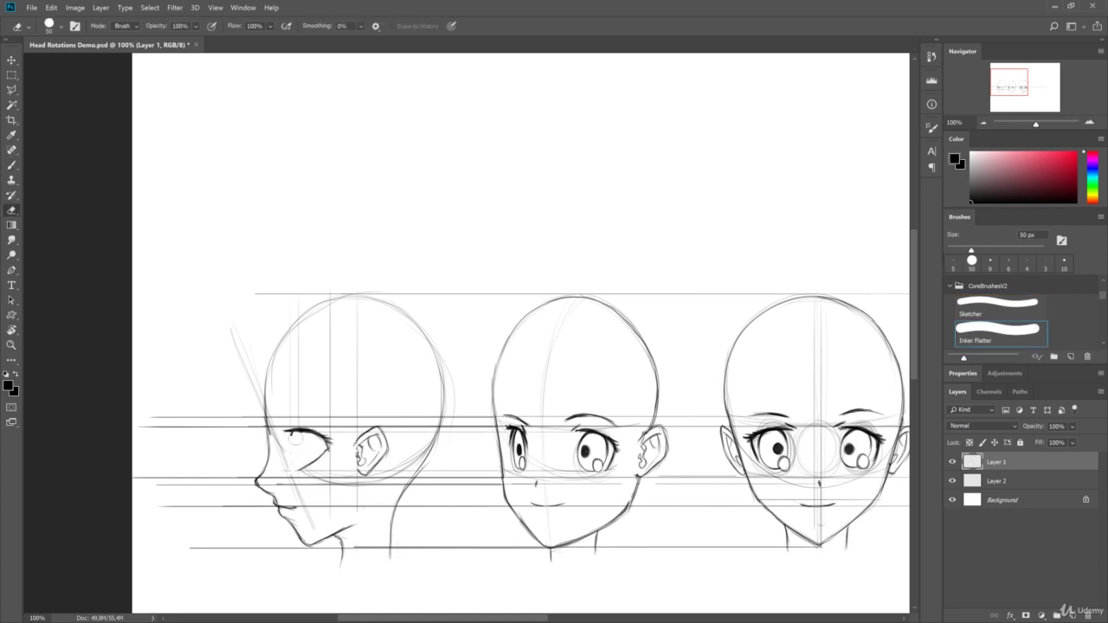
pyautogui.press('b')
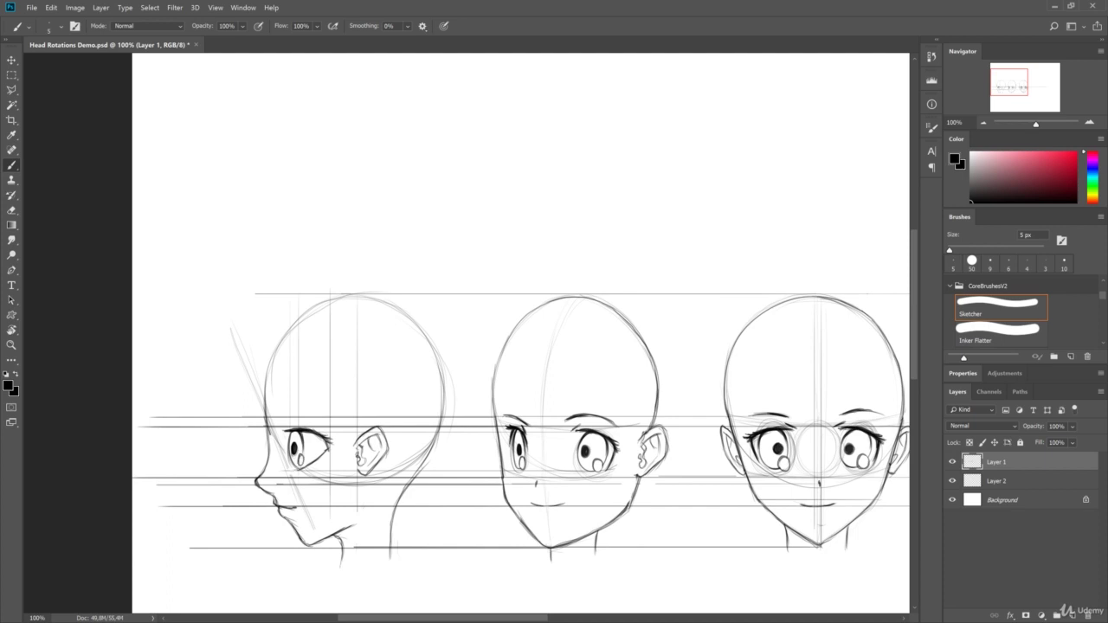
# - Darken the right profile's forehead-to-nose line and flip the canvas view horizontally
pyautogui.moveTo(865, 350); pyautogui.dragTo(626, 336)
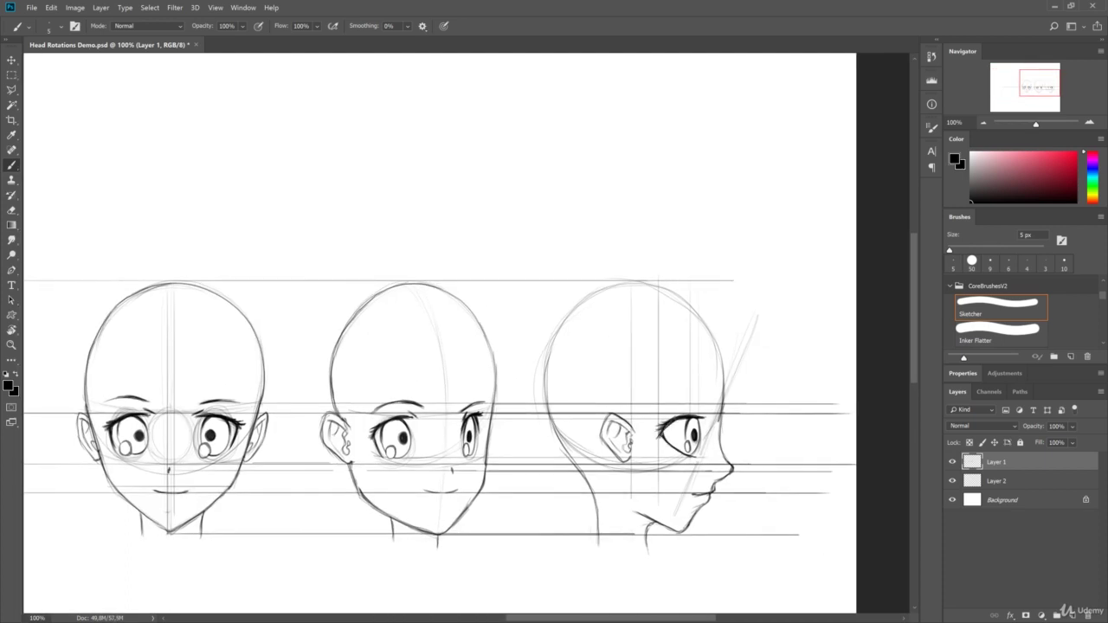
pyautogui.moveTo(723, 389); pyautogui.dragTo(730, 462)
pyautogui.hotkey('ctrl', 'shift', 'h')
pyautogui.moveTo(845, 358); pyautogui.dragTo(996, 393)
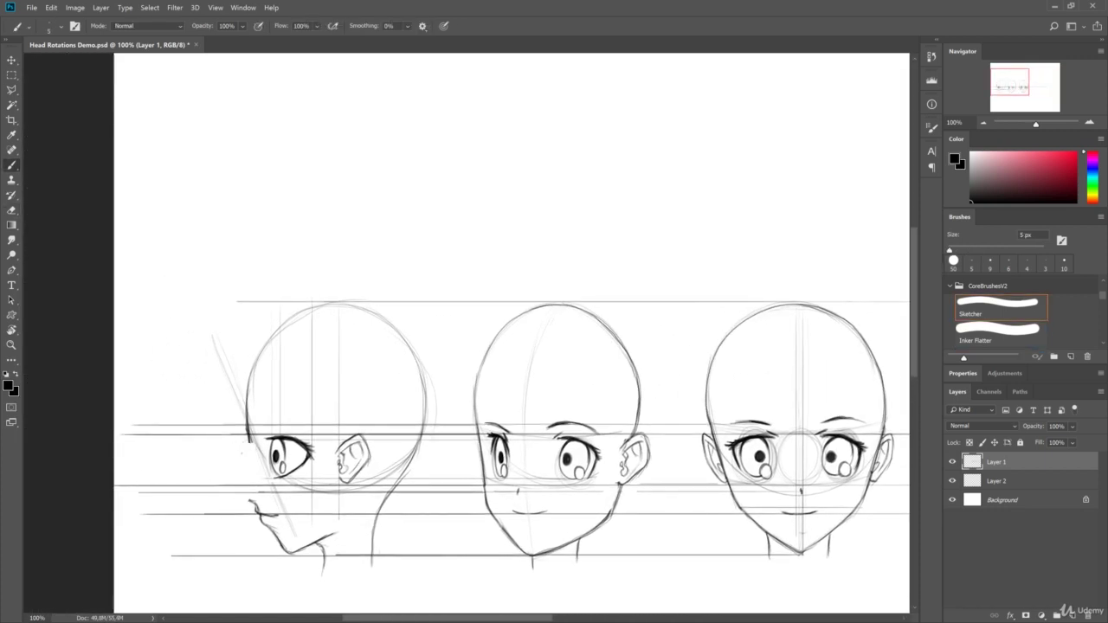
# - Trace the left profile's forehead-to-nose line, ear and back-of-skull outline darker
pyautogui.moveTo(247, 458); pyautogui.dragTo(229, 483)
pyautogui.hotkey('ctrl', 'z')
pyautogui.moveTo(252, 437); pyautogui.dragTo(238, 500)
pyautogui.moveTo(348, 431)
pyautogui.mouseDown()
pyautogui.moveTo(354, 481)
pyautogui.moveTo(340, 476)
pyautogui.mouseUp()
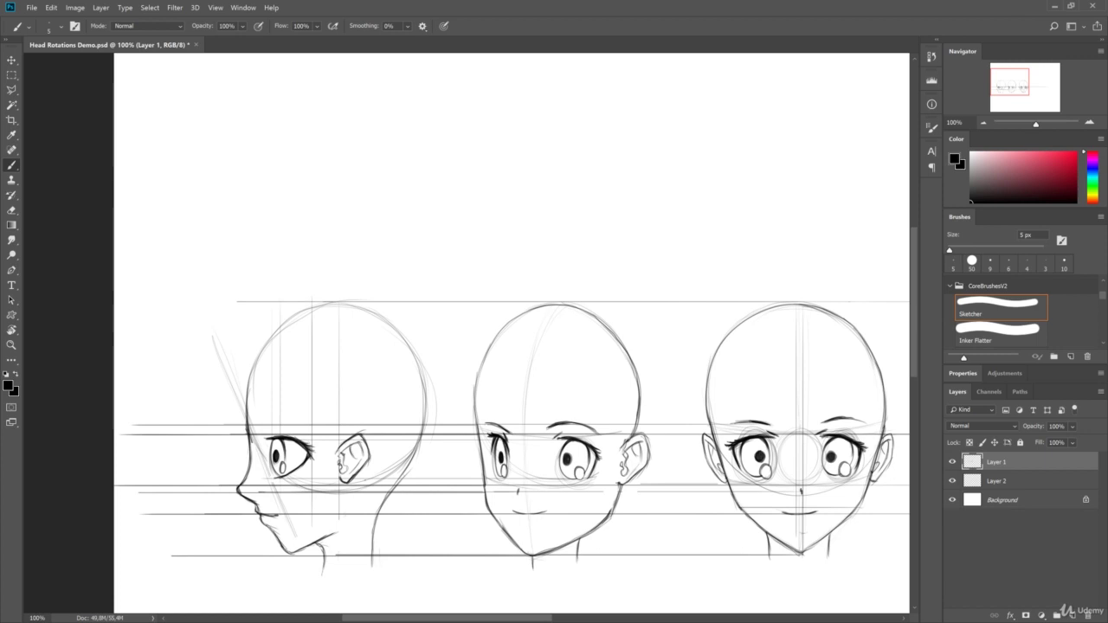
pyautogui.hotkey('ctrl', 'z')
pyautogui.moveTo(264, 345); pyautogui.dragTo(244, 441)
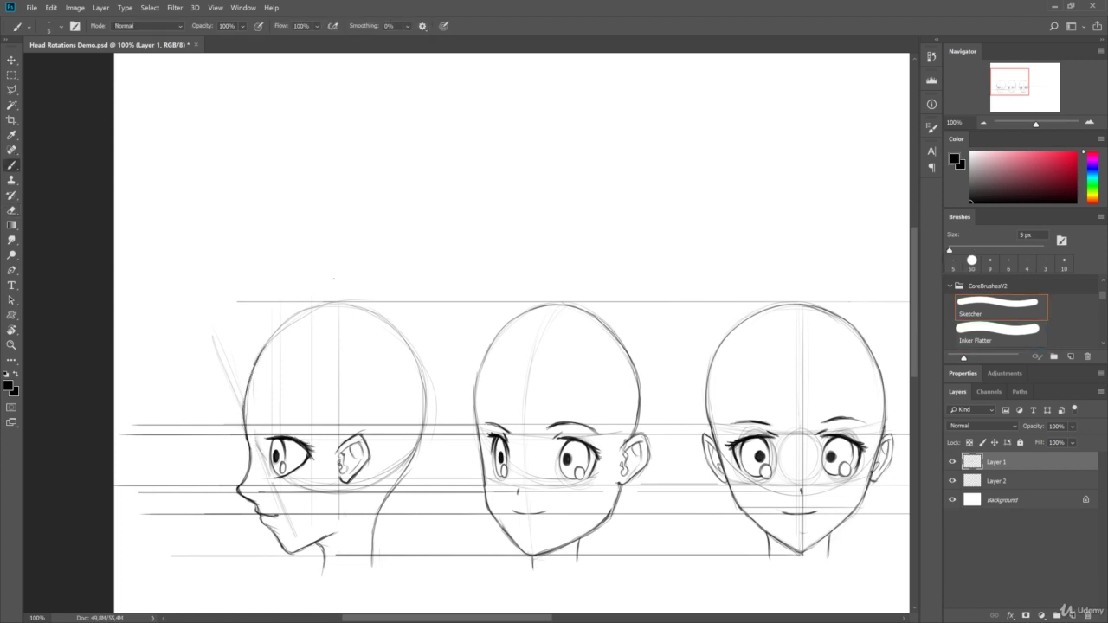
pyautogui.hotkey('ctrl', '-')
pyautogui.hotkey('ctrl', '-')
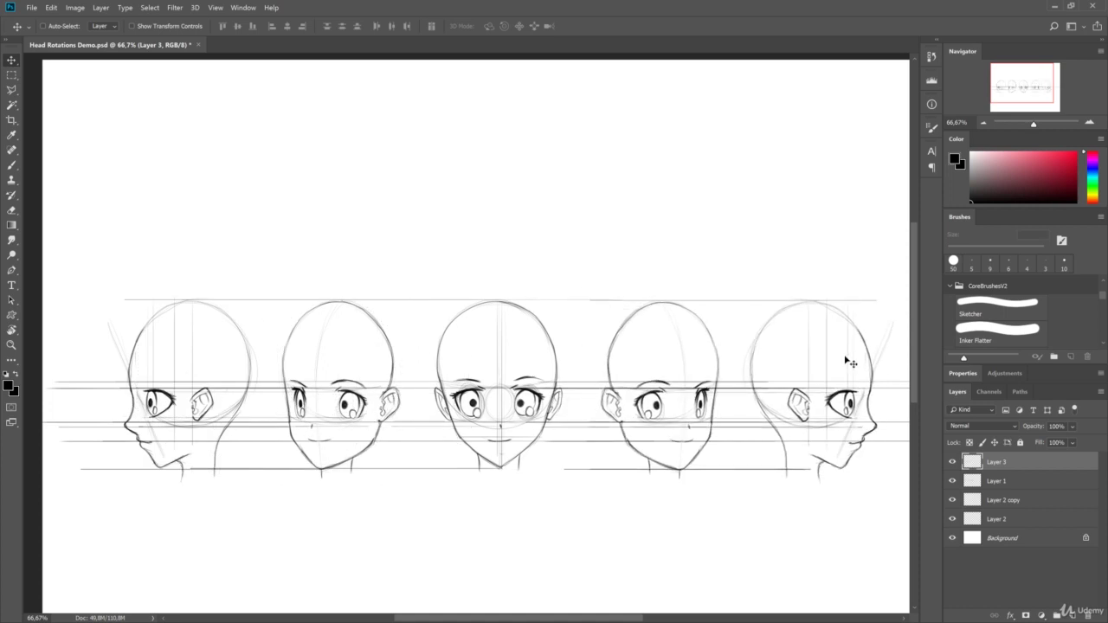
# - Shift the two right-hand heads slightly left and delete Layer 1
pyautogui.moveTo(846, 361); pyautogui.dragTo(734, 339)
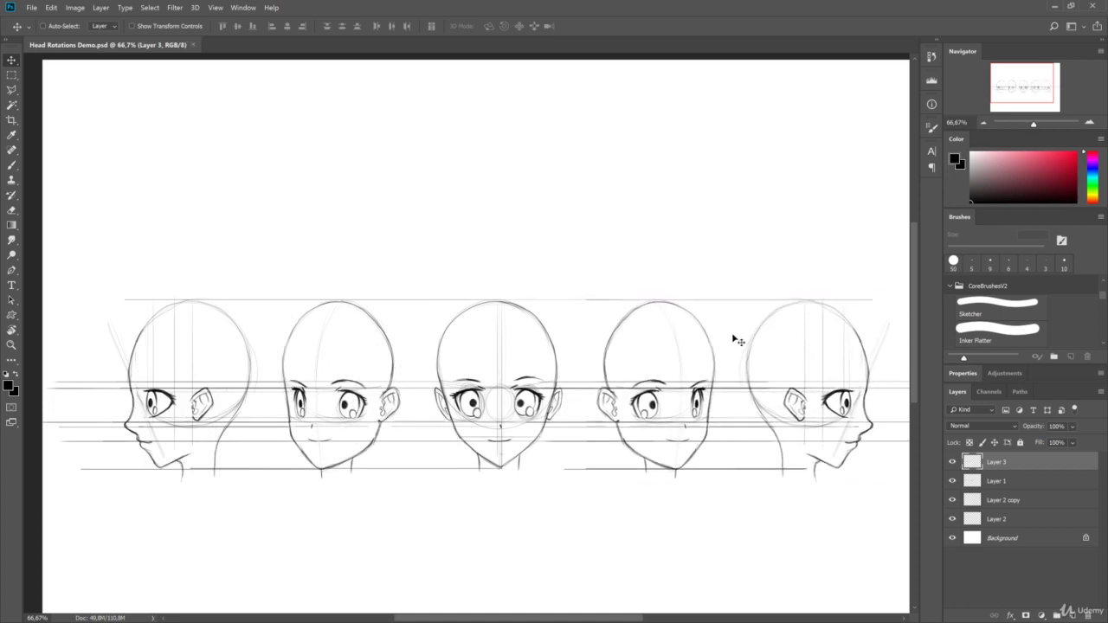
pyautogui.click(996, 480)
pyautogui.press('Delete')
pyautogui.press('b')
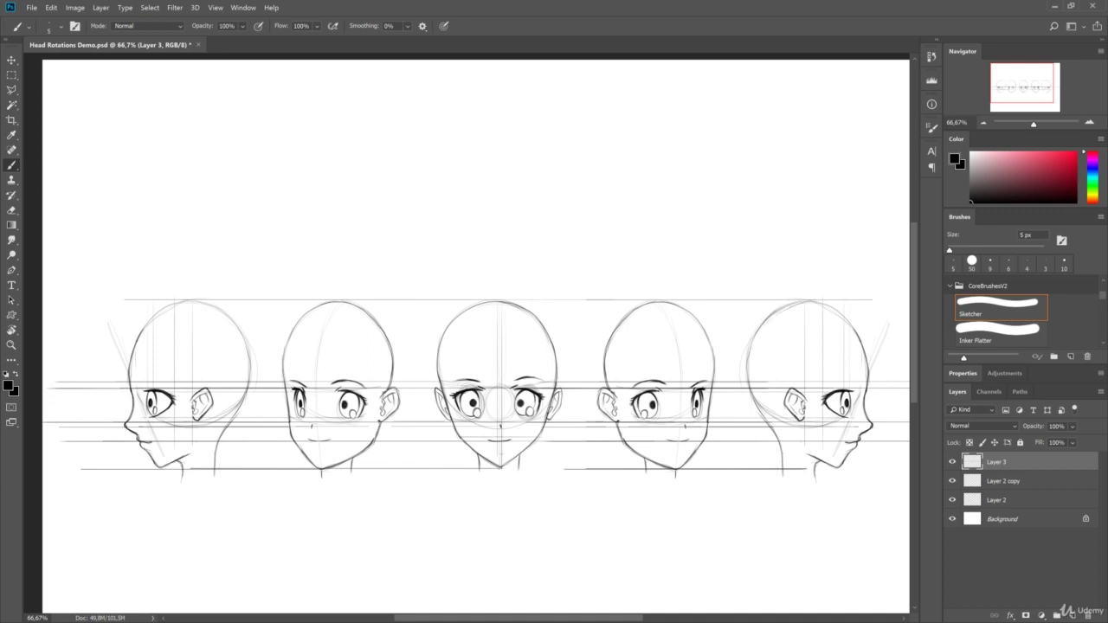
# - Darken the back outlines of the rightmost head
pyautogui.moveTo(769, 322)
pyautogui.mouseDown()
pyautogui.moveTo(749, 330)
pyautogui.moveTo(743, 394)
pyautogui.moveTo(779, 441)
pyautogui.mouseUp()
pyautogui.press('e')
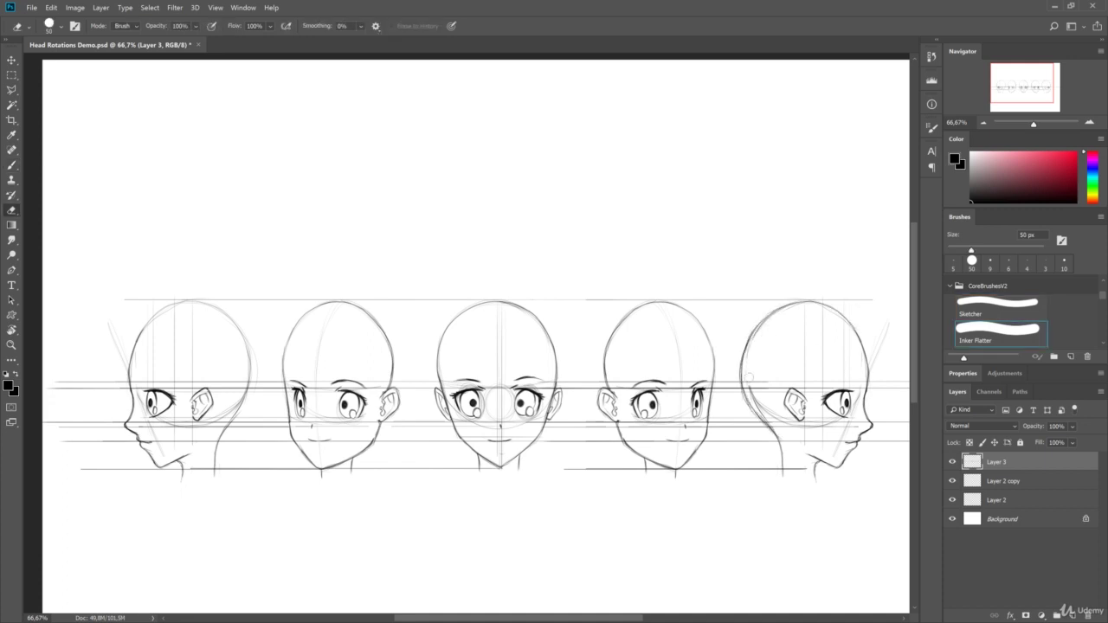
pyautogui.press('b')
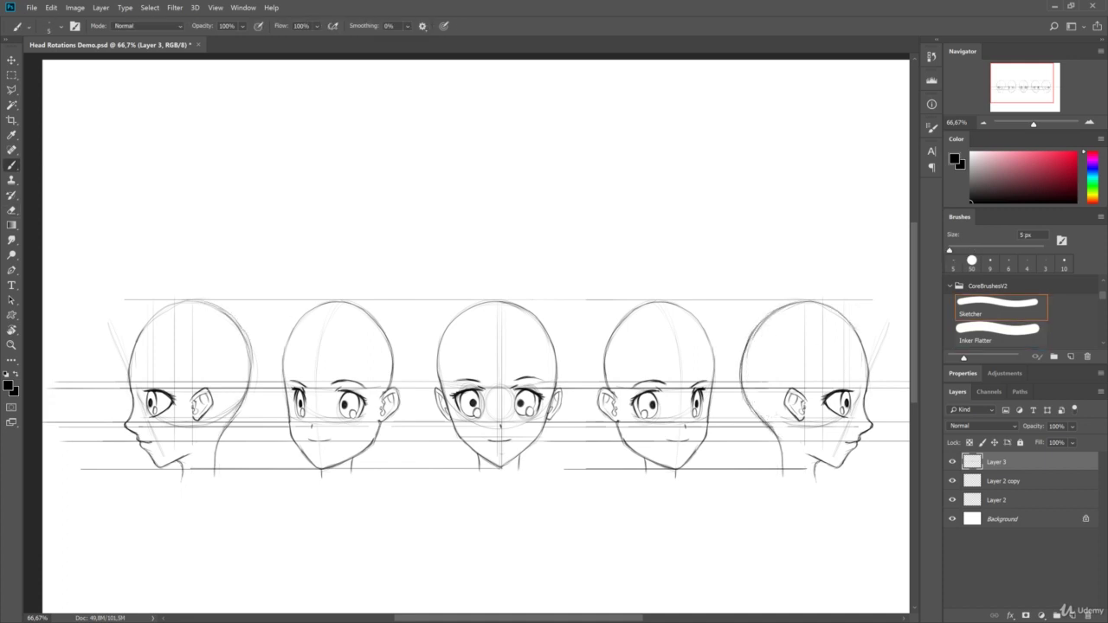
pyautogui.moveTo(226, 312)
pyautogui.mouseDown()
pyautogui.moveTo(249, 398)
pyautogui.moveTo(94, 404)
pyautogui.mouseUp()
pyautogui.press('e')
# - Erase and redraw the right profile head's top and back outline down to the neck
pyautogui.moveTo(640, 309)
pyautogui.mouseDown()
pyautogui.moveTo(596, 346)
pyautogui.moveTo(634, 442)
pyautogui.mouseUp()
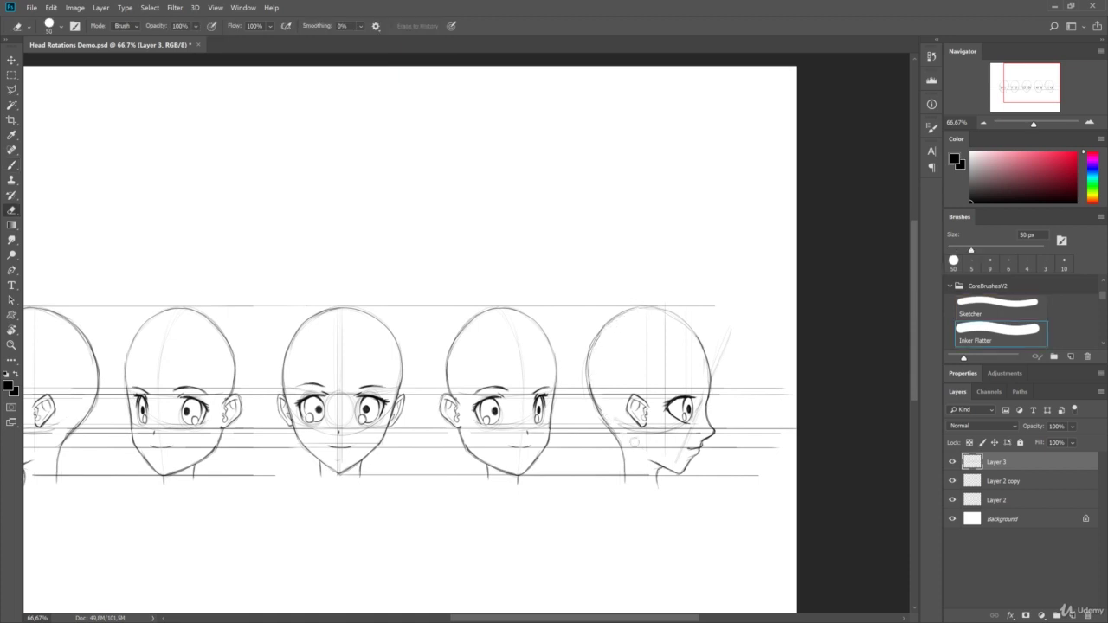
pyautogui.press('b')
pyautogui.moveTo(632, 350)
pyautogui.mouseDown()
pyautogui.moveTo(692, 329)
pyautogui.moveTo(633, 445)
pyautogui.mouseUp()
pyautogui.press('e')
pyautogui.press('b')
pyautogui.moveTo(616, 374)
pyautogui.mouseDown()
pyautogui.moveTo(642, 337)
pyautogui.moveTo(664, 329)
pyautogui.moveTo(635, 454)
pyautogui.mouseUp()
pyautogui.press('e')
pyautogui.press('b')
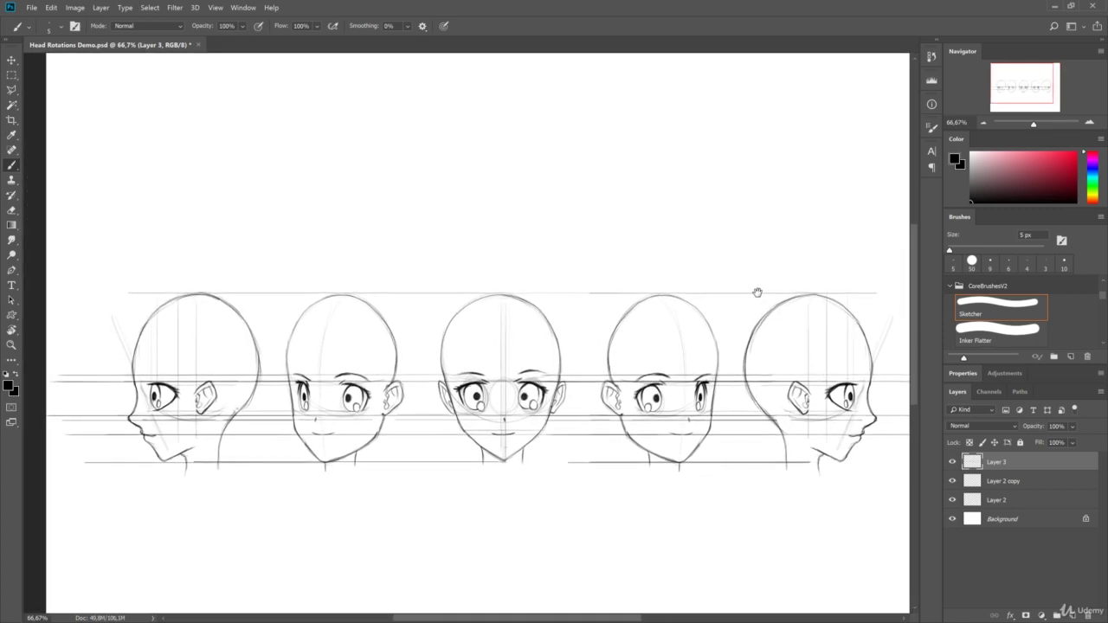
# - Hide Layer 2, duplicate Layer 3, and blur the copy with a 2,8-pixel Gaussian Blur
pyautogui.click(952, 499)
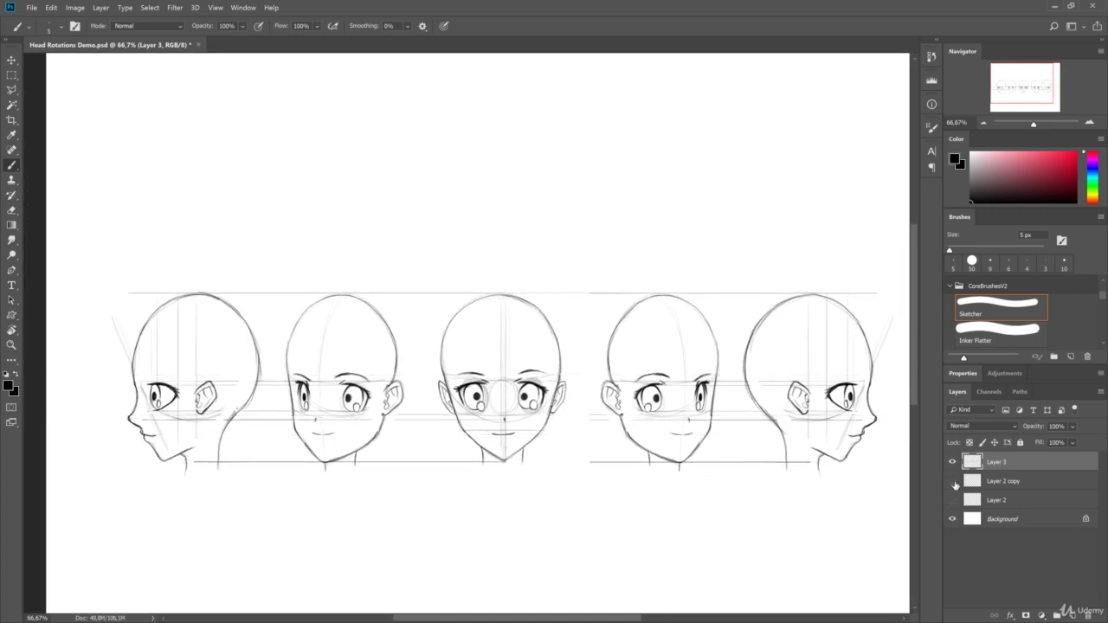
pyautogui.hotkey('ctrl', 'j')
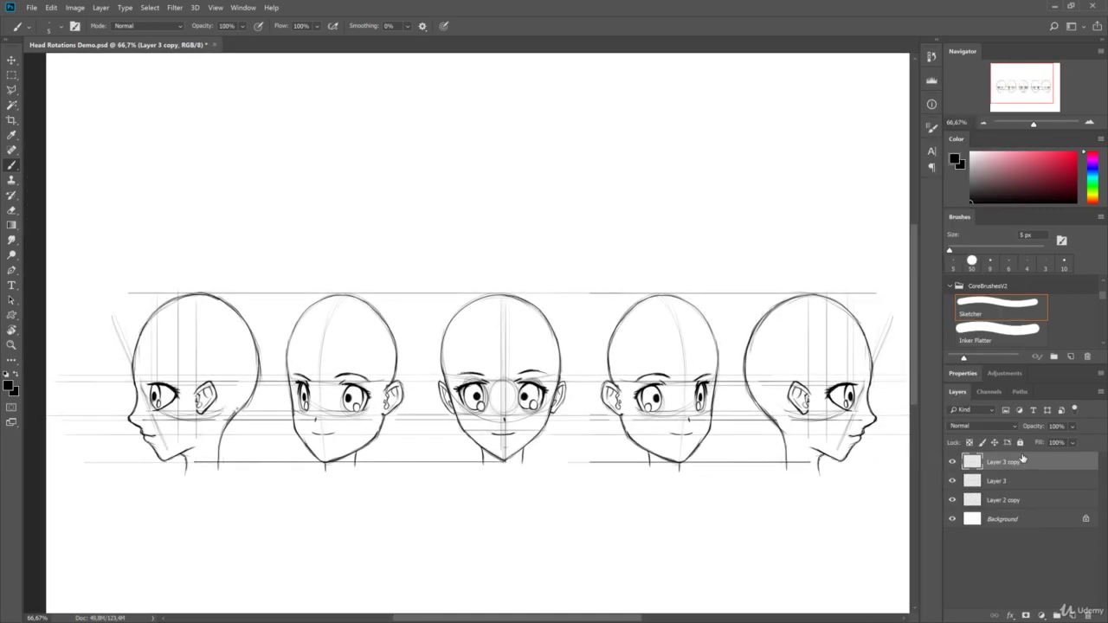
pyautogui.click(174, 7)
pyautogui.click(346, 223)
pyautogui.moveTo(697, 427); pyautogui.dragTo(678, 432)
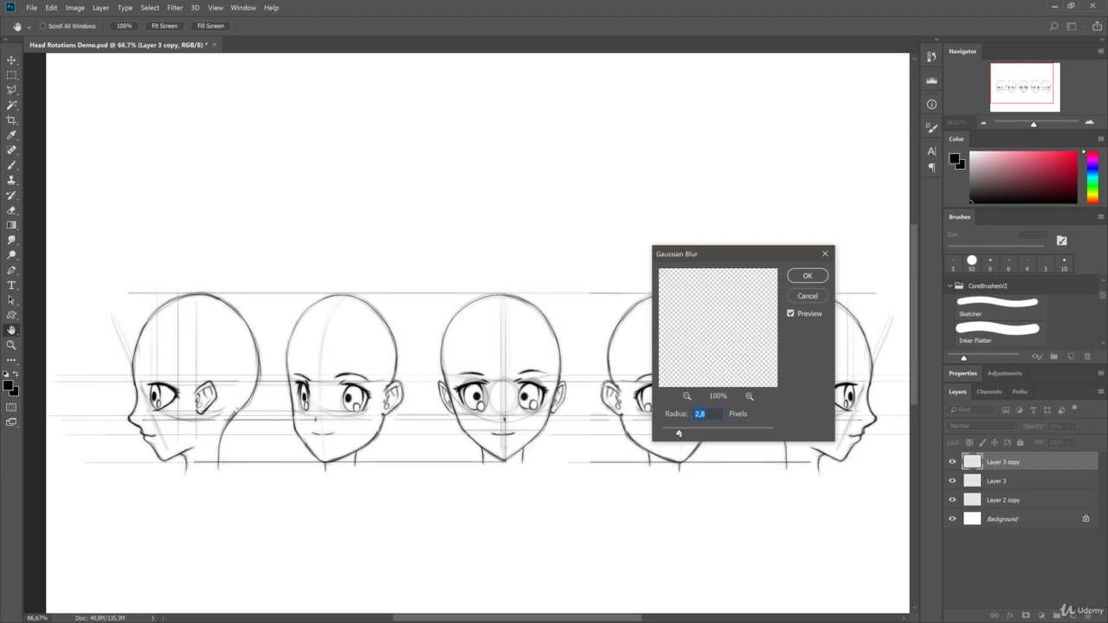
pyautogui.press('Return')
pyautogui.press('b')
pyautogui.click(996, 481)
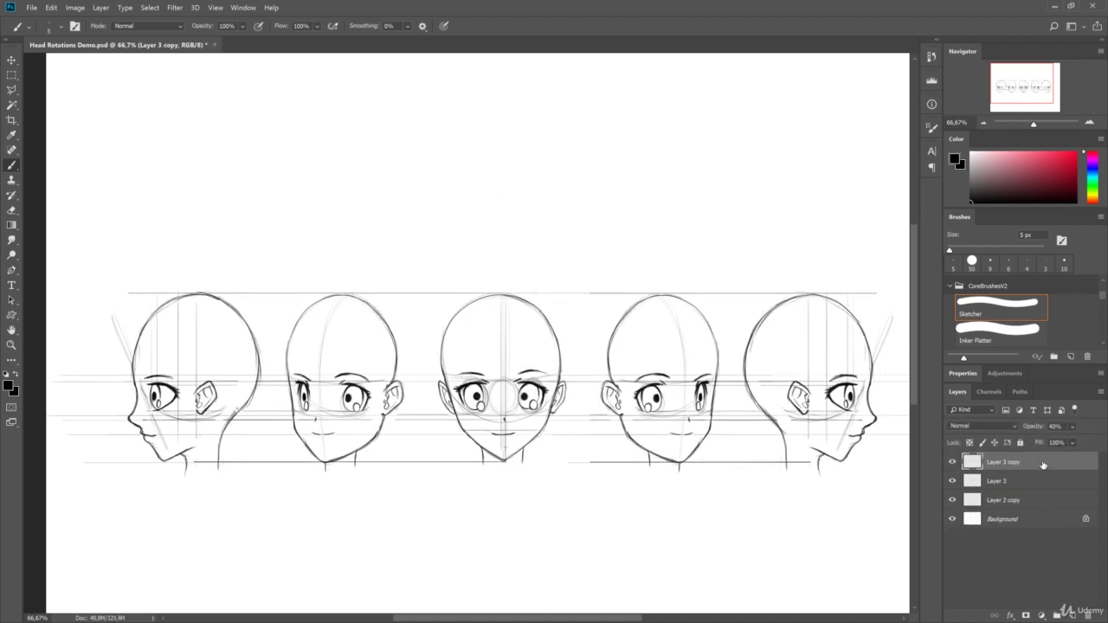
# - Delete Layer 3, set a 200 px eraser, and zoom to 66.67%
pyautogui.keyDown('shift'); pyautogui.click(996, 462); pyautogui.keyUp('shift')
pyautogui.hotkey('ctrl', 'e')
pyautogui.hotkey('ctrl', '-')
pyautogui.hotkey('alt', '[')
pyautogui.press('e')
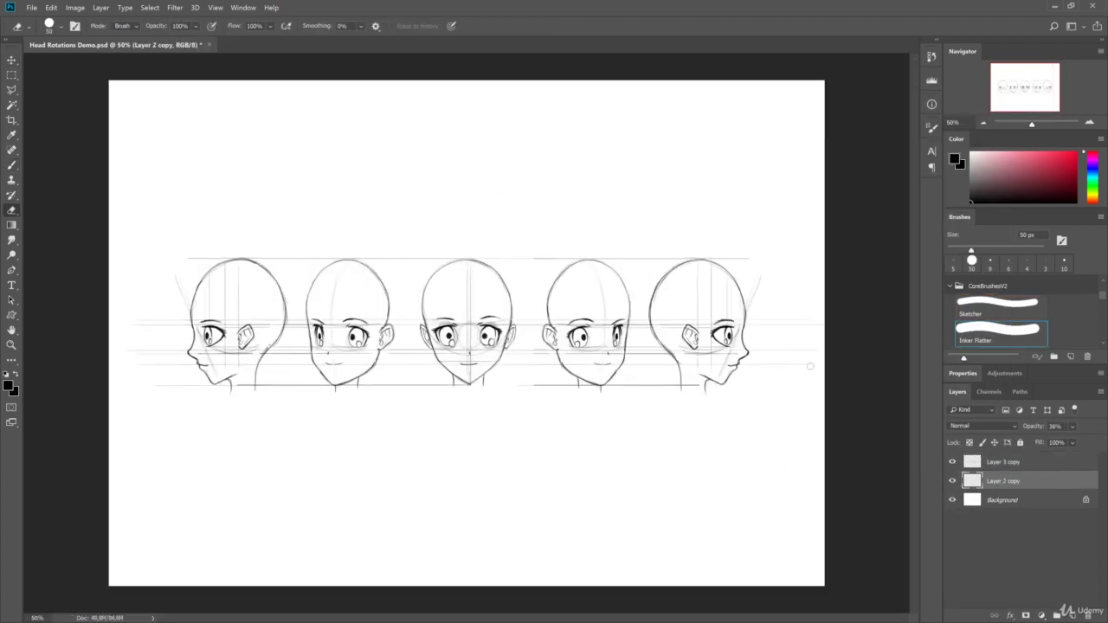
pyautogui.hotkey('alt', ']')
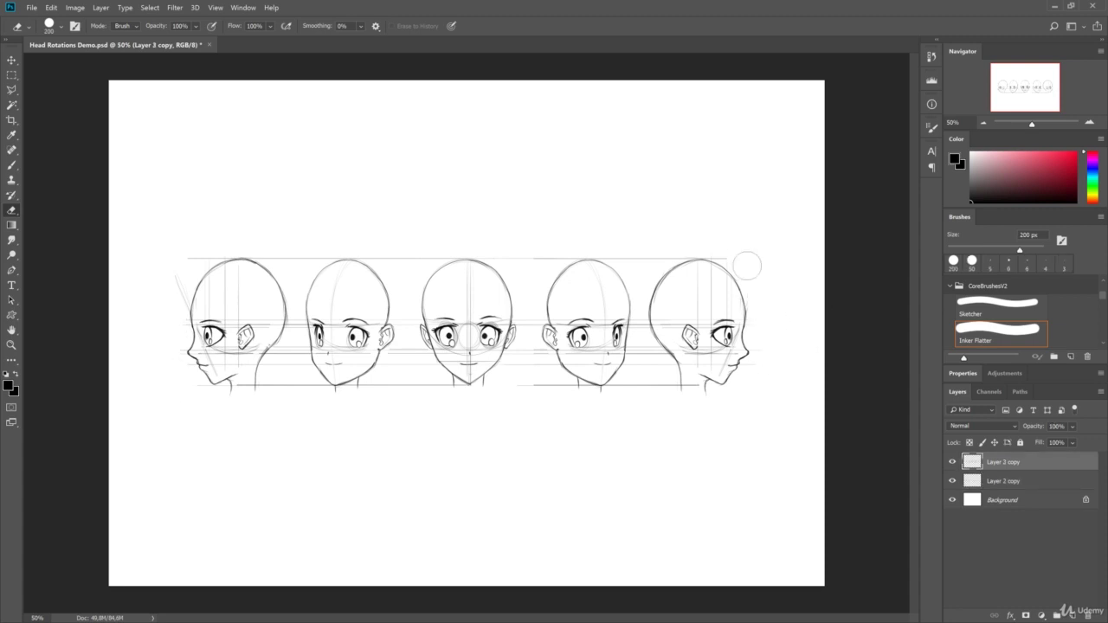
pyautogui.hotkey('ctrl', '+')
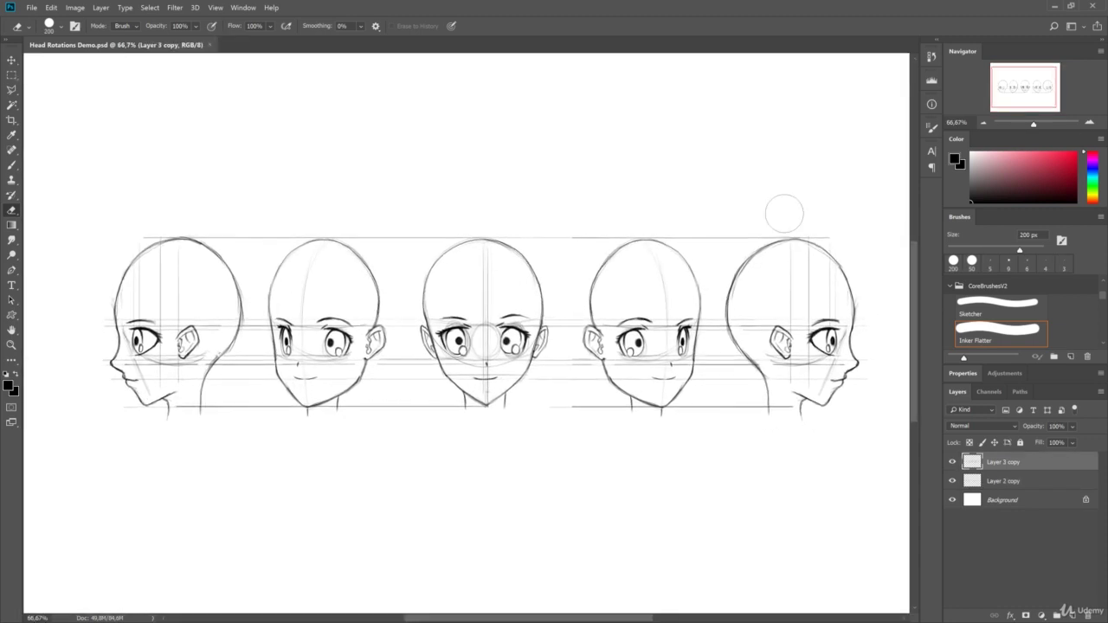
pyautogui.click(1026, 89)
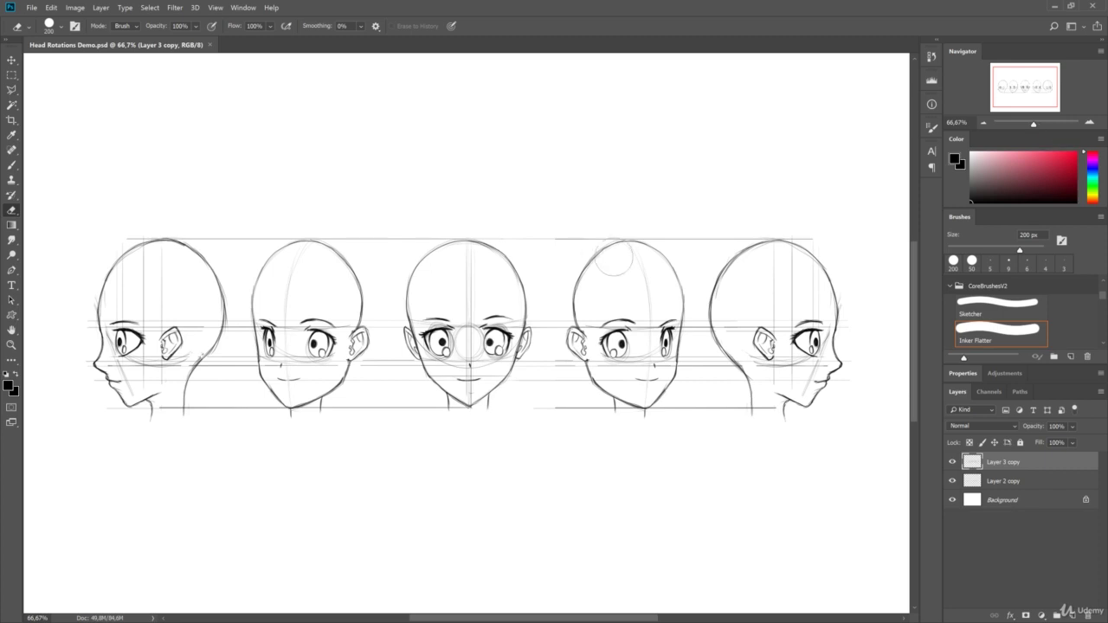
# - Trace skull outlines on the fourth and second heads with the 5 px brush, then save
pyautogui.press('b')
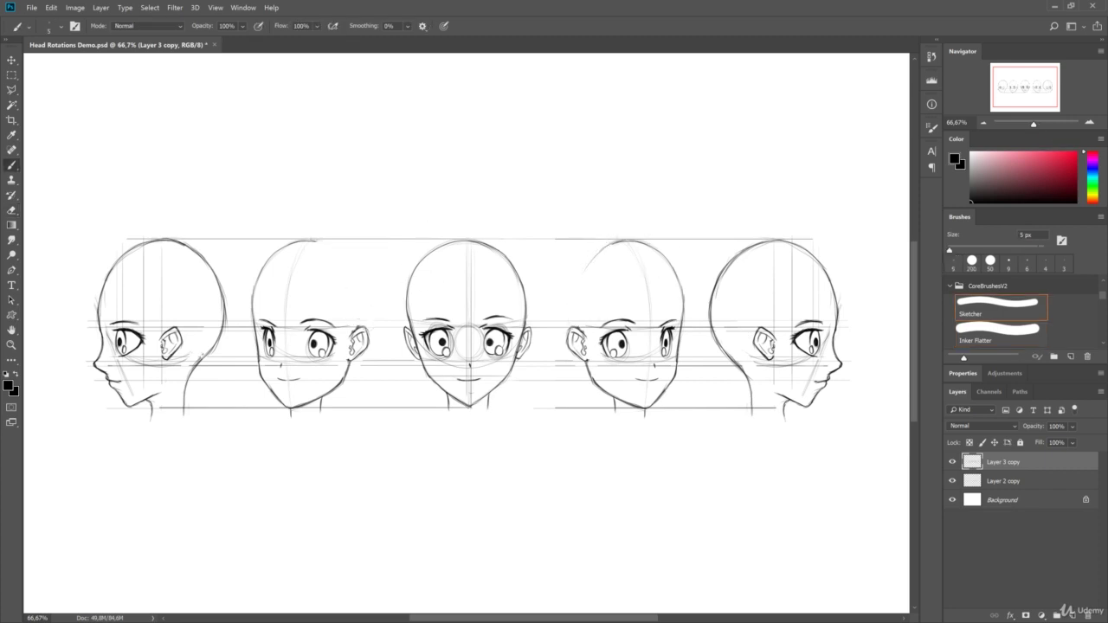
pyautogui.moveTo(619, 241); pyautogui.dragTo(568, 327)
pyautogui.moveTo(317, 241); pyautogui.dragTo(362, 327)
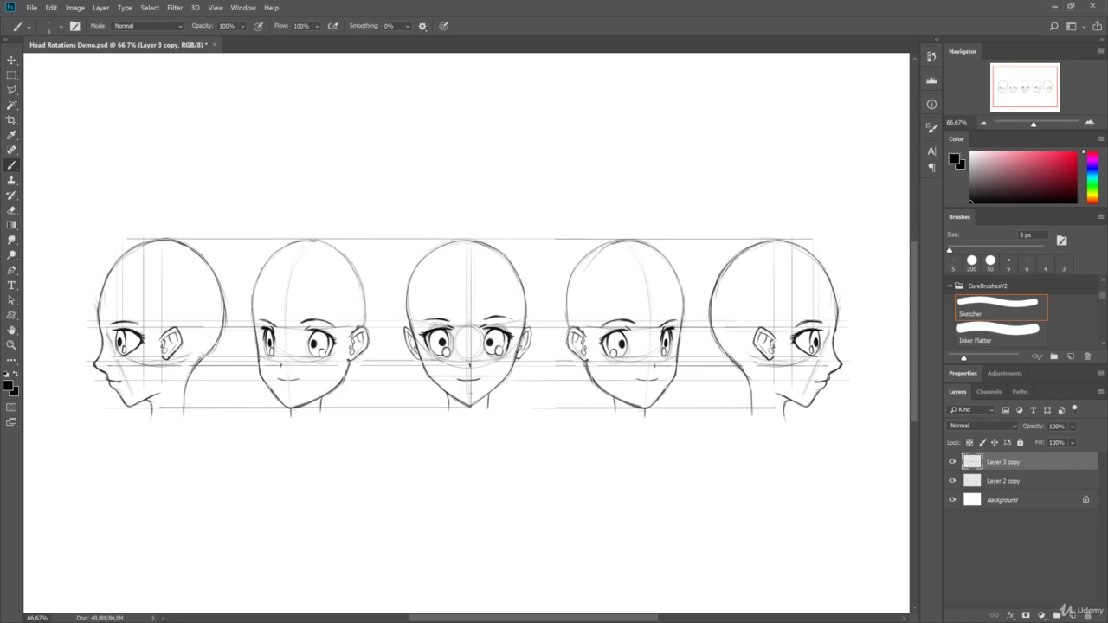
pyautogui.hotkey('ctrl', 's')
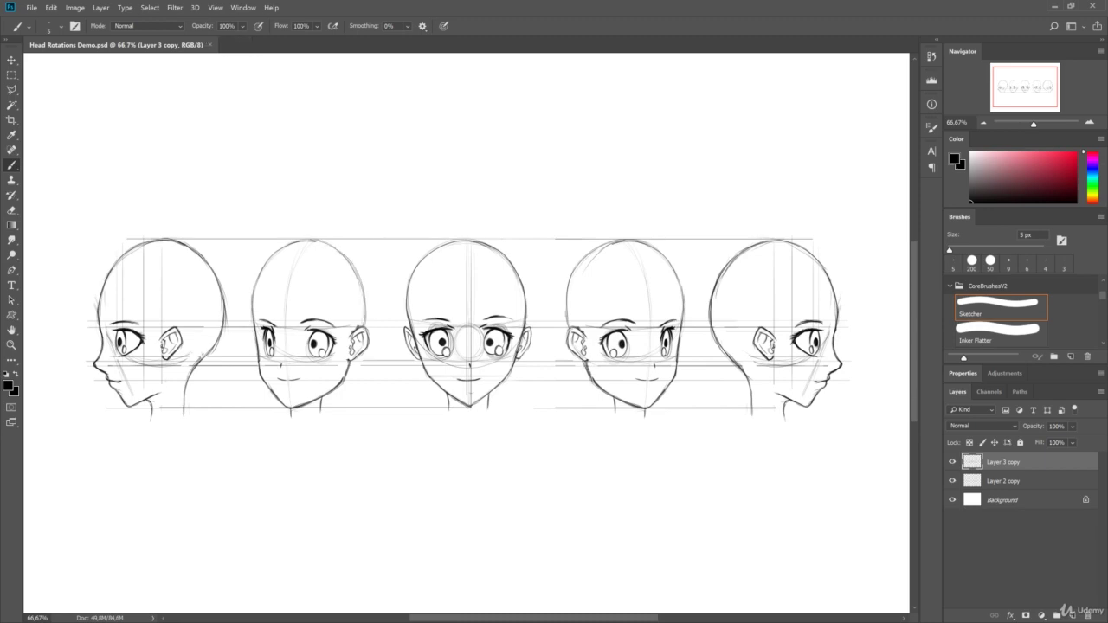